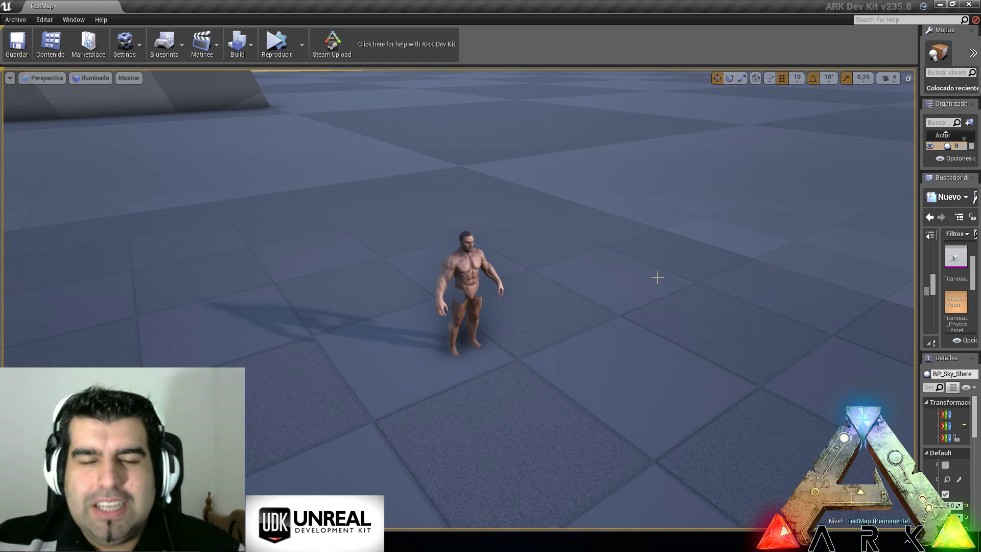
# Place the Titanosaur skeletal mesh from the content browser on the floor beside the human model
pyautogui.moveTo(646, 313); pyautogui.dragTo(649, 250, button='right')
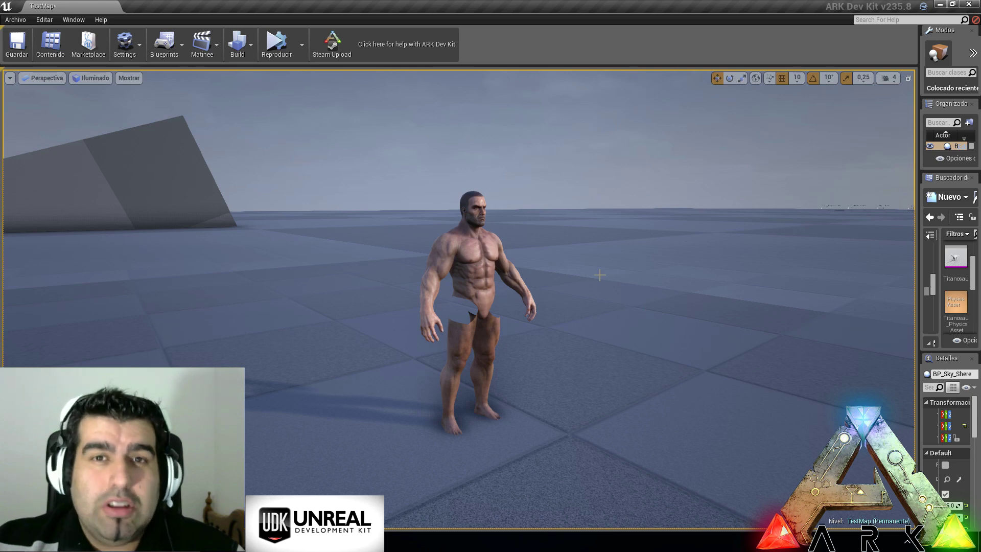
pyautogui.scroll(-5, 600, 275)
pyautogui.moveTo(591, 265)
pyautogui.mouseDown(button='right')
pyautogui.moveTo(588, 251)
pyautogui.moveTo(578, 287)
pyautogui.moveTo(591, 265)
pyautogui.mouseUp(button='right')
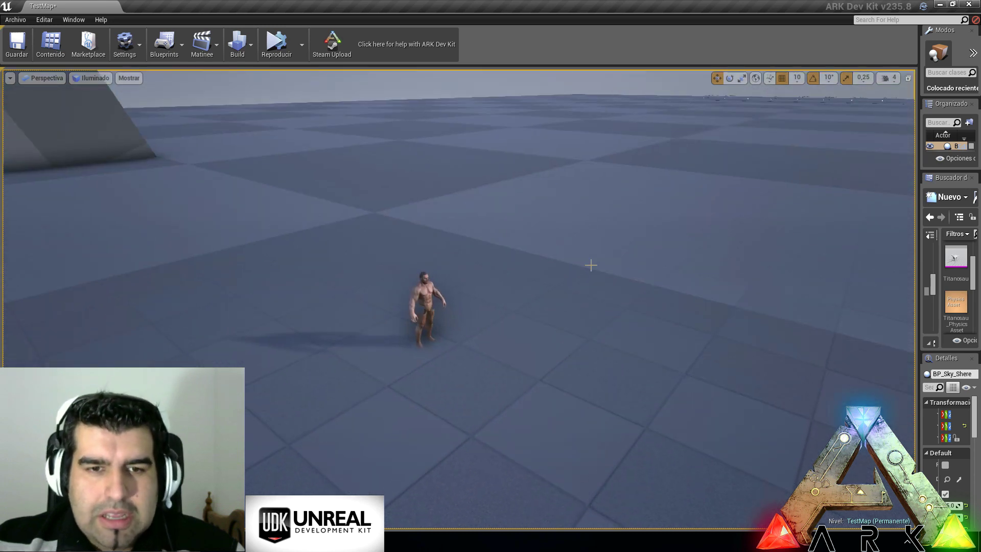
pyautogui.moveTo(955, 258); pyautogui.dragTo(486, 259)
# Examine the placed Titanosaur's neck, legs and flank from close range
pyautogui.scroll(-4, 486, 259)
pyautogui.moveTo(486, 259); pyautogui.dragTo(312, 222, button='right')
pyautogui.press('d')
pyautogui.press('d')
pyautogui.moveTo(716, 230); pyautogui.dragTo(569, 241, button='right')
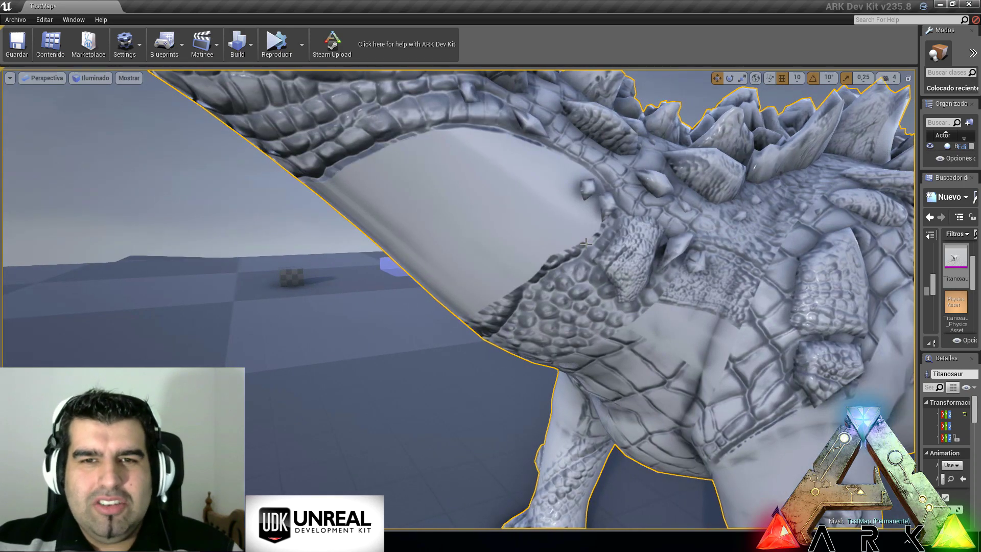
pyautogui.moveTo(755, 167); pyautogui.dragTo(619, 280, button='right')
pyautogui.press('s')
pyautogui.moveTo(554, 231); pyautogui.dragTo(767, 302, button='right')
pyautogui.press('s')
pyautogui.press('w')
pyautogui.press('w')
pyautogui.press('d')
pyautogui.press('w')
pyautogui.press('w')
pyautogui.press('d')
pyautogui.press('w')
pyautogui.moveTo(516, 242); pyautogui.dragTo(185, 260, button='right')
pyautogui.moveTo(491, 299); pyautogui.dragTo(307, 302, button='right')
pyautogui.press('w')
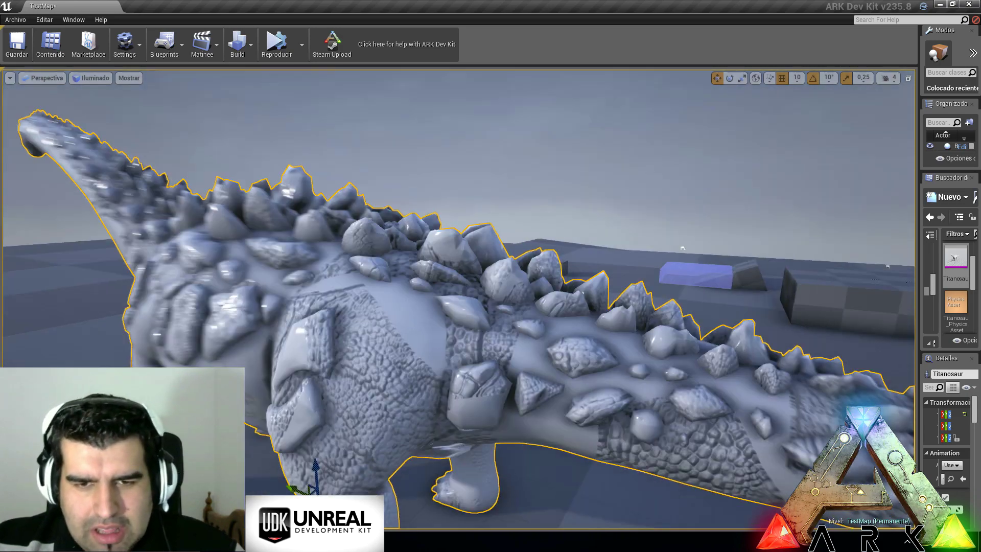
# Examine the spikes along the Titanosaur's back from above and behind
pyautogui.moveTo(683, 248); pyautogui.dragTo(425, 165, button='right')
pyautogui.moveTo(491, 276); pyautogui.dragTo(434, 174, button='right')
pyautogui.press('s')
pyautogui.press('s')
pyautogui.press('a')
pyautogui.press('w')
pyautogui.press('s')
pyautogui.press('a')
pyautogui.moveTo(296, 158); pyautogui.dragTo(307, 174, button='right')
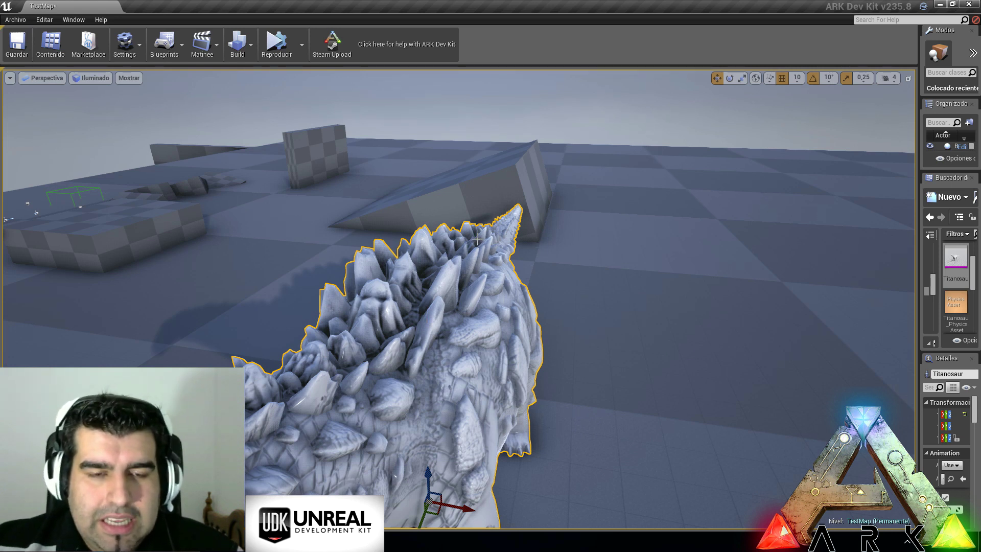
pyautogui.press('a')
pyautogui.moveTo(480, 302); pyautogui.dragTo(570, 325, button='right')
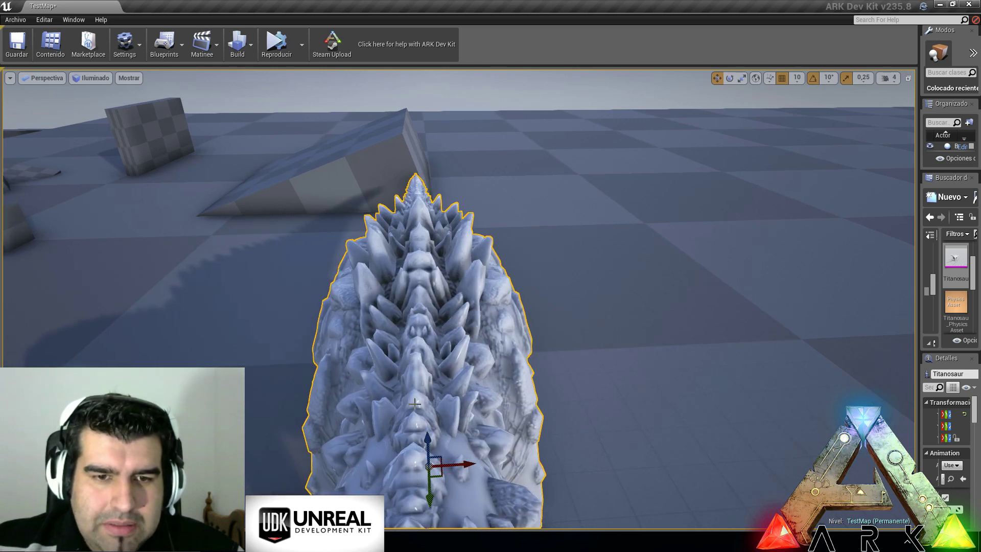
# Clear the selection and compare the Titanosaur with the human model from the tail and the front
pyautogui.keyDown('alt'); pyautogui.moveTo(450, 331); pyautogui.dragTo(542, 331); pyautogui.keyUp('alt')
pyautogui.moveTo(542, 332); pyautogui.dragTo(656, 302, button='right')
pyautogui.keyDown('alt'); pyautogui.moveTo(603, 331); pyautogui.dragTo(565, 329); pyautogui.keyUp('alt')
pyautogui.click(594, 285)
pyautogui.press('Delete')
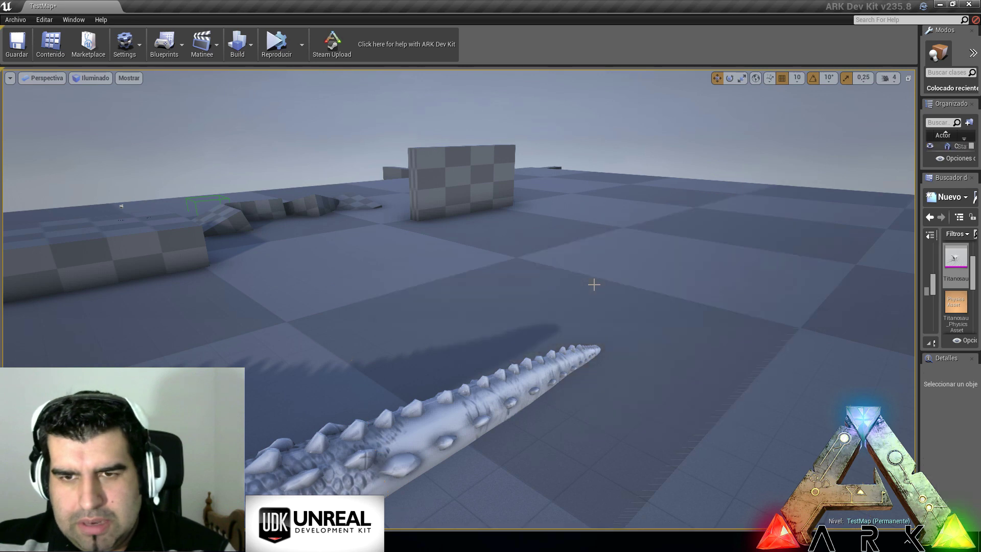
pyautogui.moveTo(579, 195); pyautogui.dragTo(514, 171, button='right')
pyautogui.moveTo(661, 176); pyautogui.dragTo(661, 257, button='right')
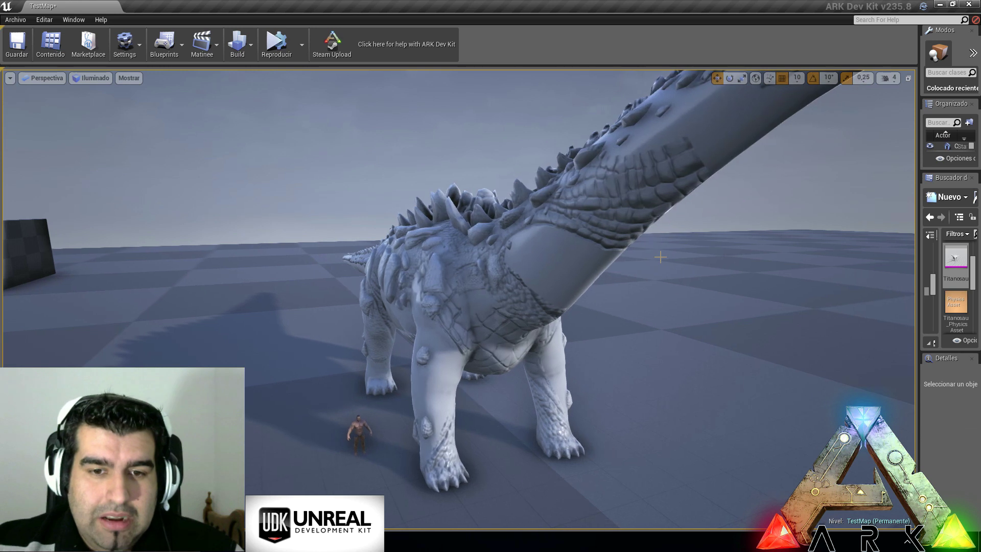
pyautogui.moveTo(585, 280); pyautogui.dragTo(733, 272, button='right')
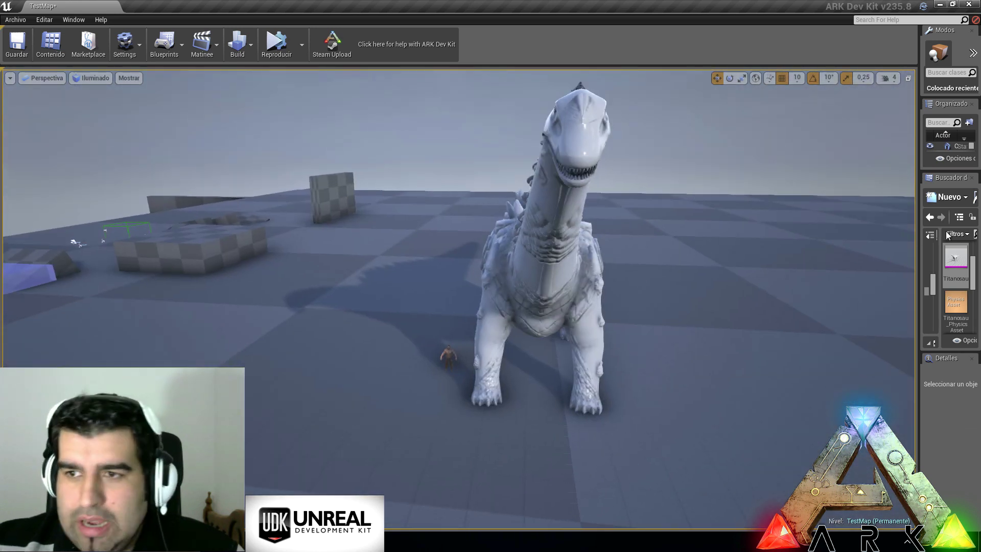
# Place the Argentavis skeletal mesh from the Dinos folder beside the Titanosaur and shift it along the X axis away from the dinosaur
pyautogui.moveTo(920, 260); pyautogui.dragTo(893, 260)
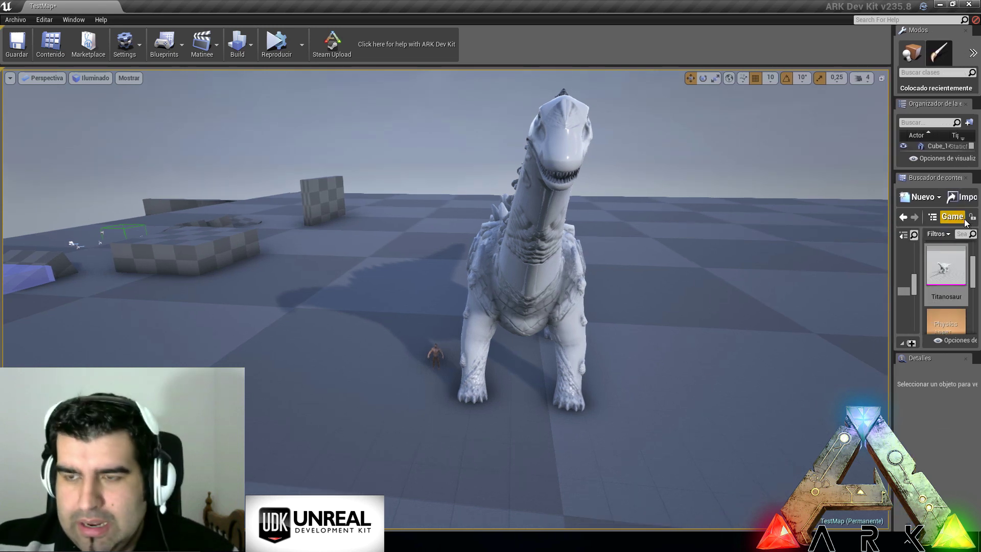
pyautogui.click(903, 218)
pyautogui.scroll(-4, 952, 271)
pyautogui.scroll(-4, 952, 283)
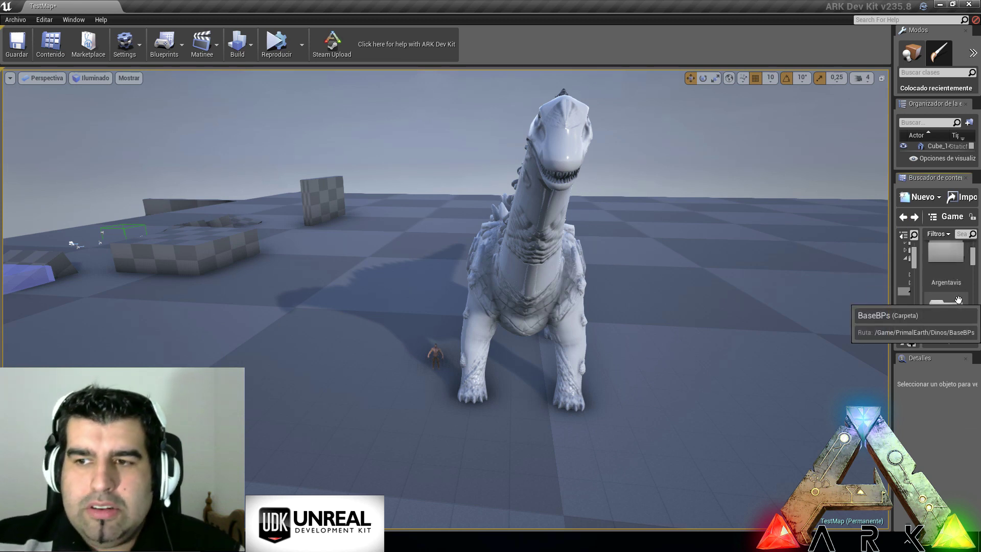
pyautogui.scroll(4, 959, 300)
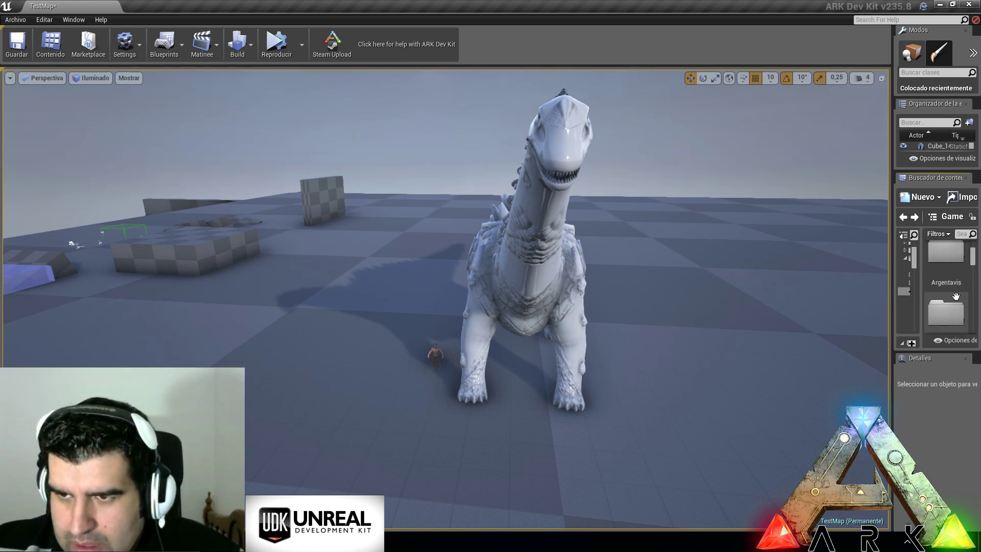
pyautogui.doubleClick(950, 265)
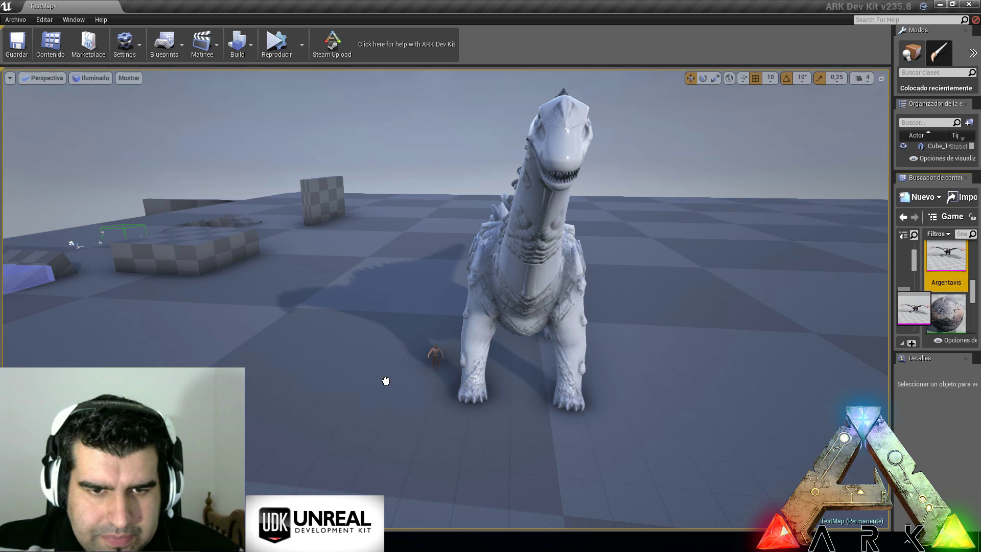
pyautogui.moveTo(386, 380); pyautogui.dragTo(385, 380)
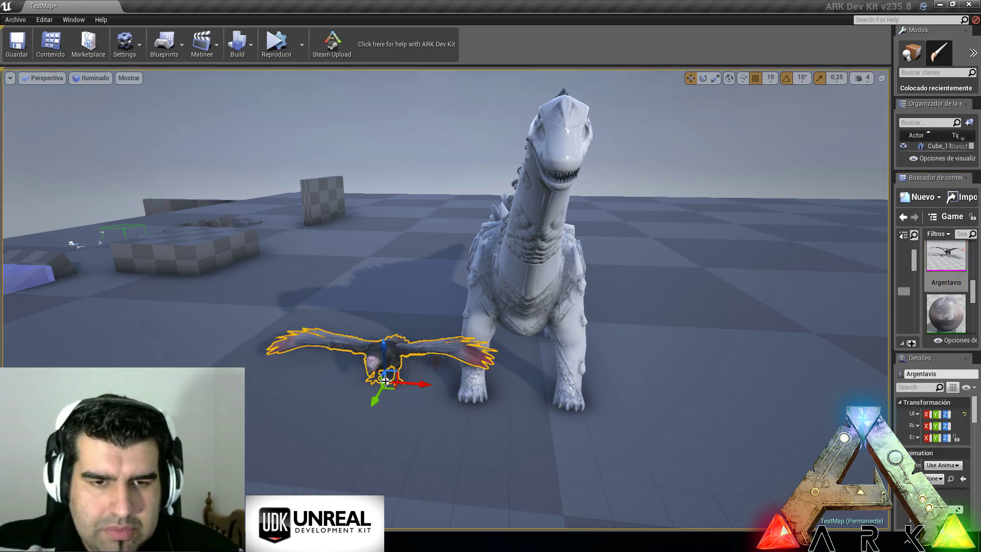
pyautogui.moveTo(414, 384); pyautogui.dragTo(383, 384)
# Select the Titanosaur and compare its size with the Argentavis from both sides
pyautogui.moveTo(466, 421); pyautogui.dragTo(606, 393, button='right')
pyautogui.press('a')
pyautogui.press('s')
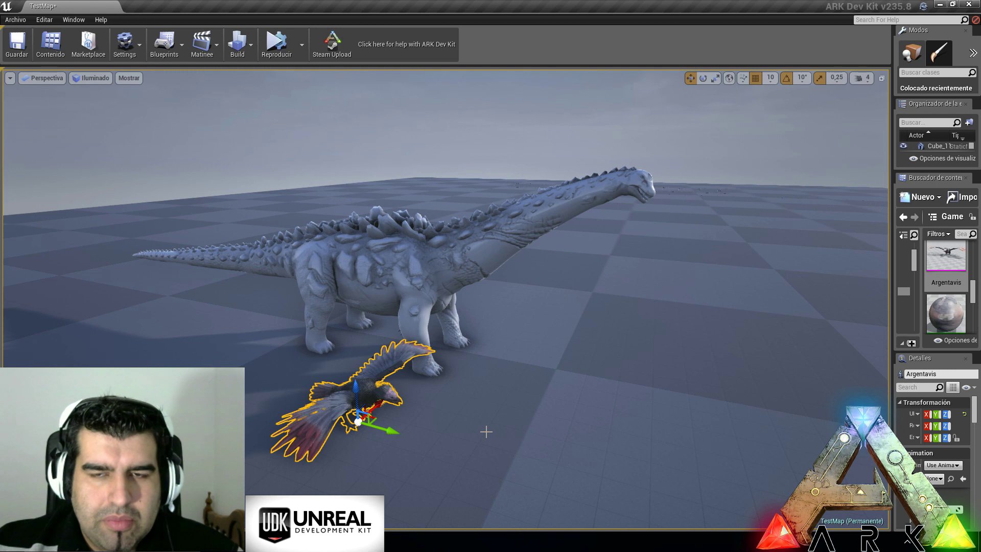
pyautogui.moveTo(503, 416); pyautogui.dragTo(502, 403, button='right')
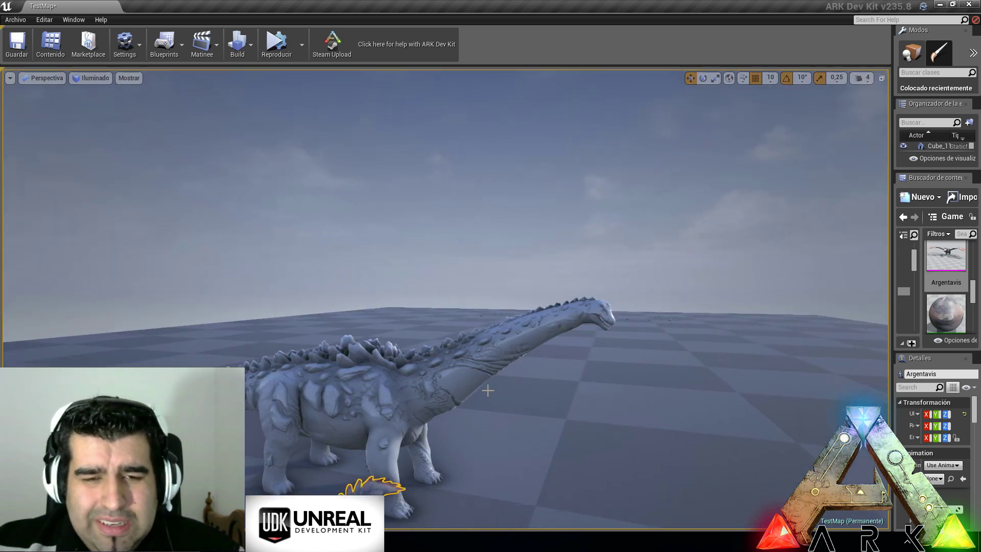
pyautogui.click(448, 365)
pyautogui.moveTo(509, 423); pyautogui.dragTo(509, 424, button='right')
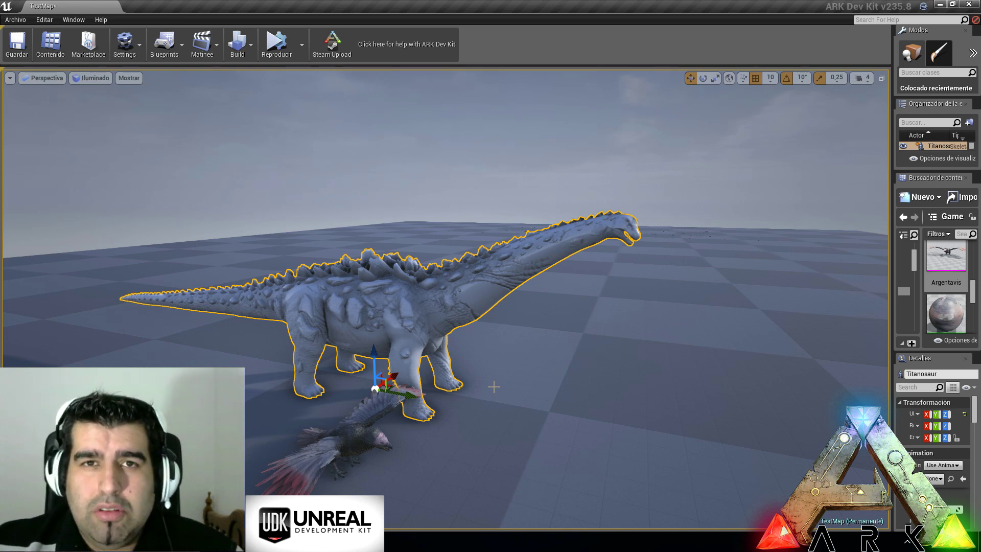
pyautogui.moveTo(508, 424); pyautogui.dragTo(551, 364, button='right')
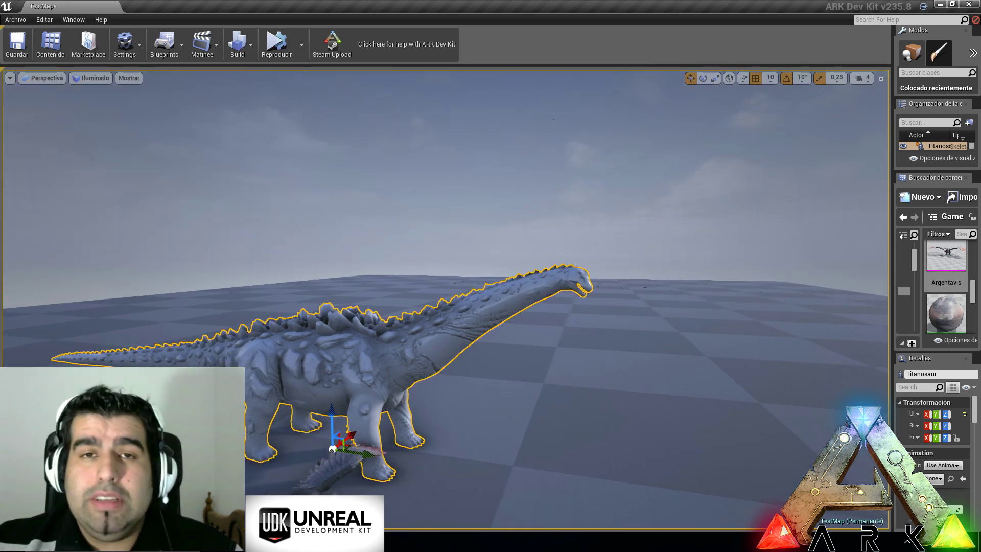
pyautogui.moveTo(445, 299); pyautogui.dragTo(315, 313, button='right')
pyautogui.press('w')
pyautogui.press('s')
pyautogui.press('d')
pyautogui.moveTo(517, 391); pyautogui.dragTo(516, 391, button='right')
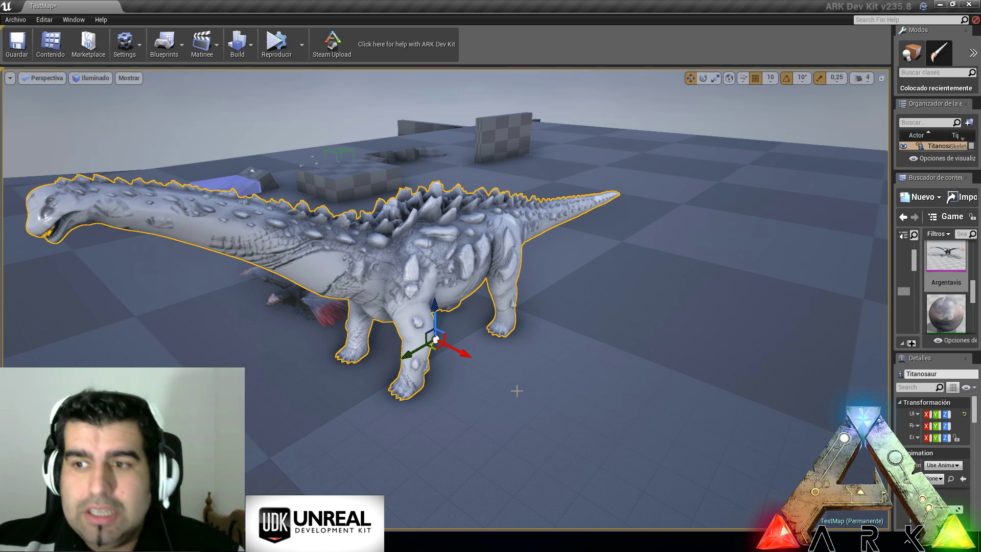
# Place the Giganotosaurus skeletal mesh from its Dinos subfolder on the floor on the Titanosaur's free side
pyautogui.click(903, 217)
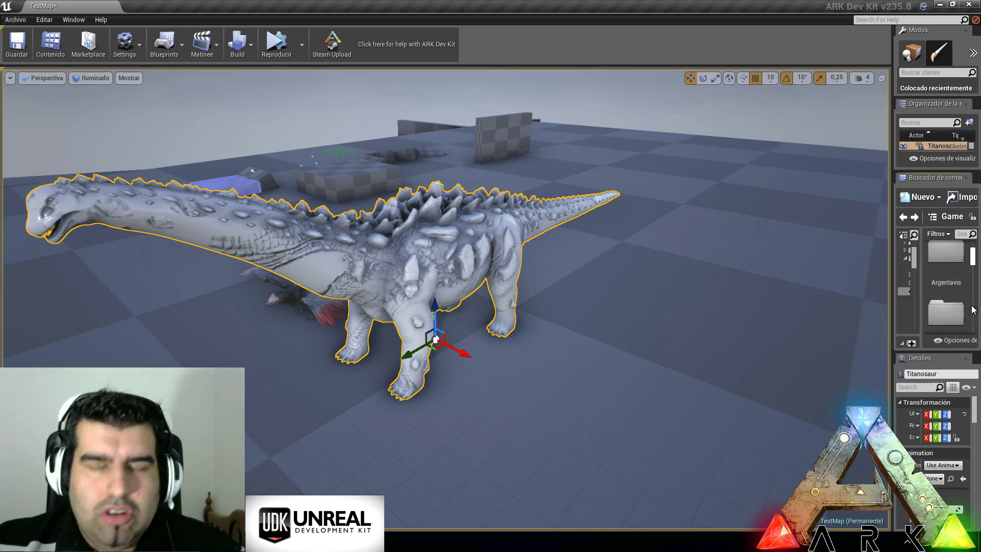
pyautogui.scroll(-3, 961, 301)
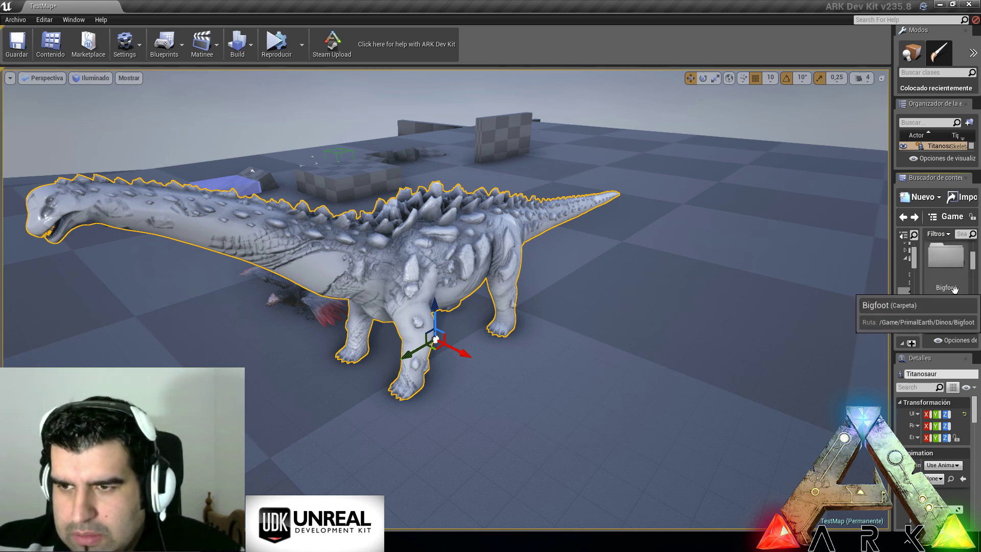
pyautogui.scroll(-2, 961, 295)
pyautogui.scroll(2, 960, 296)
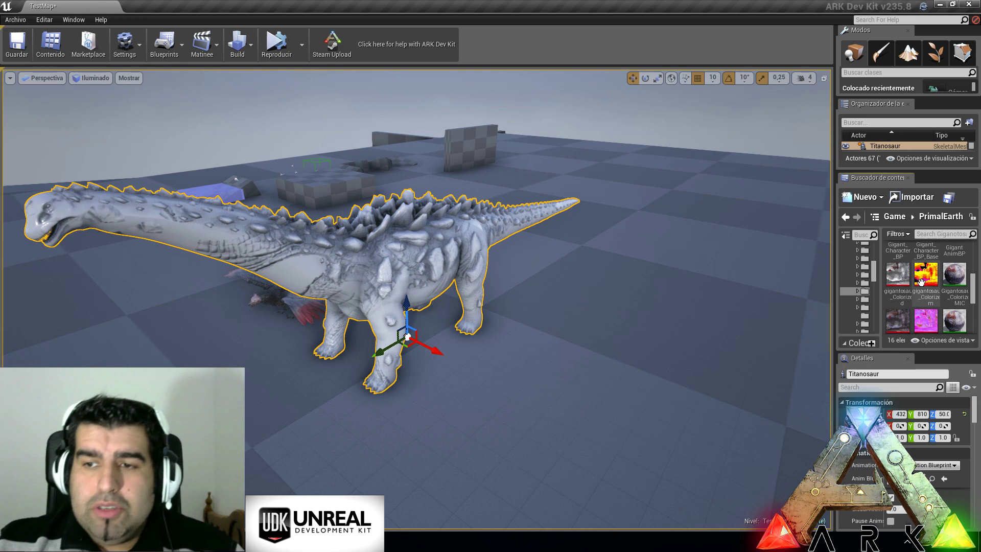
pyautogui.scroll(3, 921, 283)
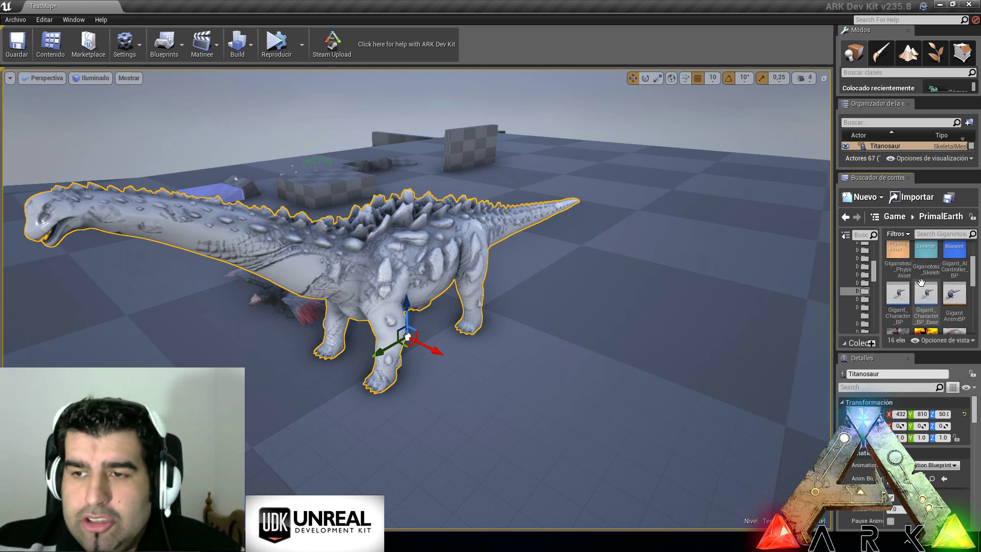
pyautogui.click(961, 255)
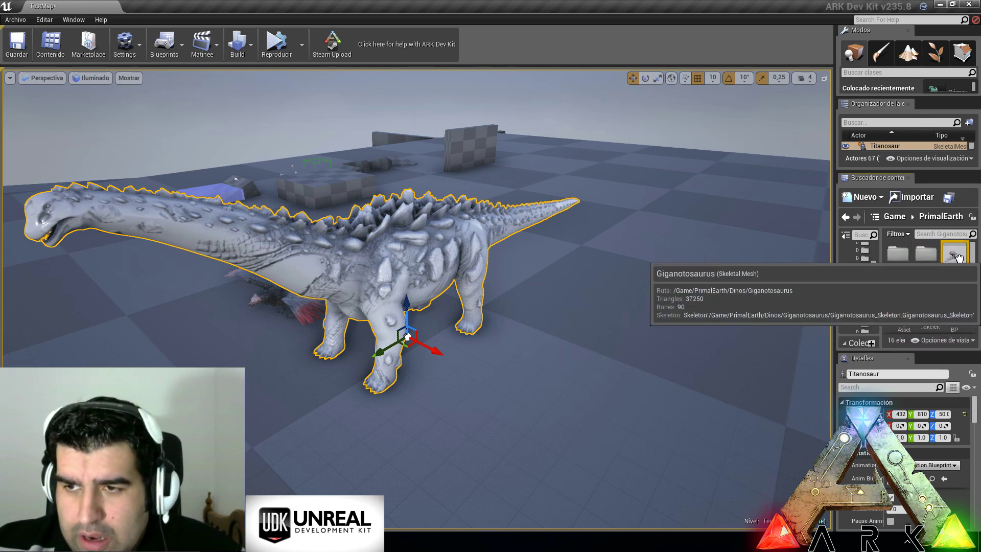
pyautogui.moveTo(540, 428); pyautogui.dragTo(509, 417)
# Compare the Argentavis, Titanosaur and Giganotosaurus standing side by side
pyautogui.scroll(-3, 509, 414)
pyautogui.moveTo(508, 413); pyautogui.dragTo(522, 347, button='right')
pyautogui.moveTo(508, 391); pyautogui.dragTo(545, 420, button='right')
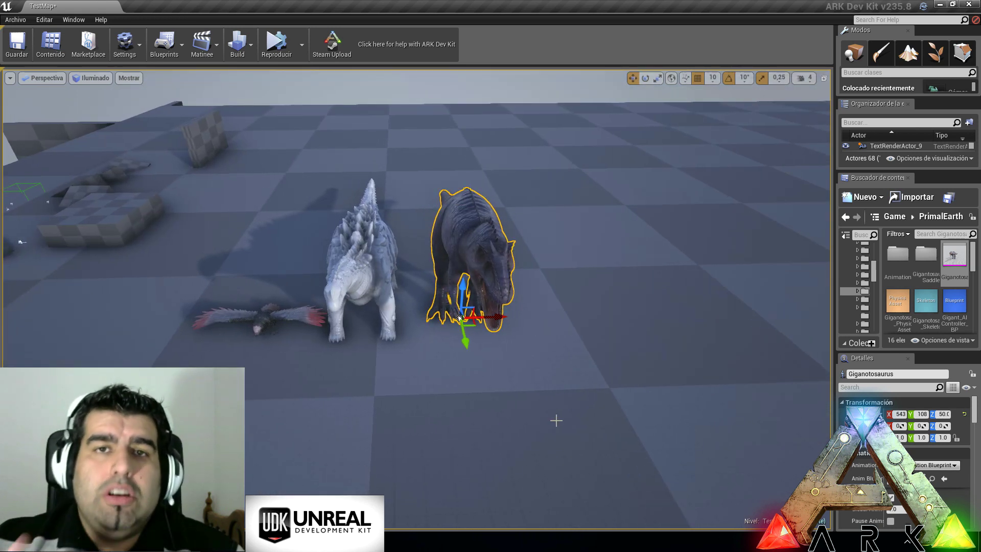
pyautogui.moveTo(545, 420); pyautogui.dragTo(568, 378, button='right')
pyautogui.moveTo(416, 299); pyautogui.dragTo(543, 403, button='right')
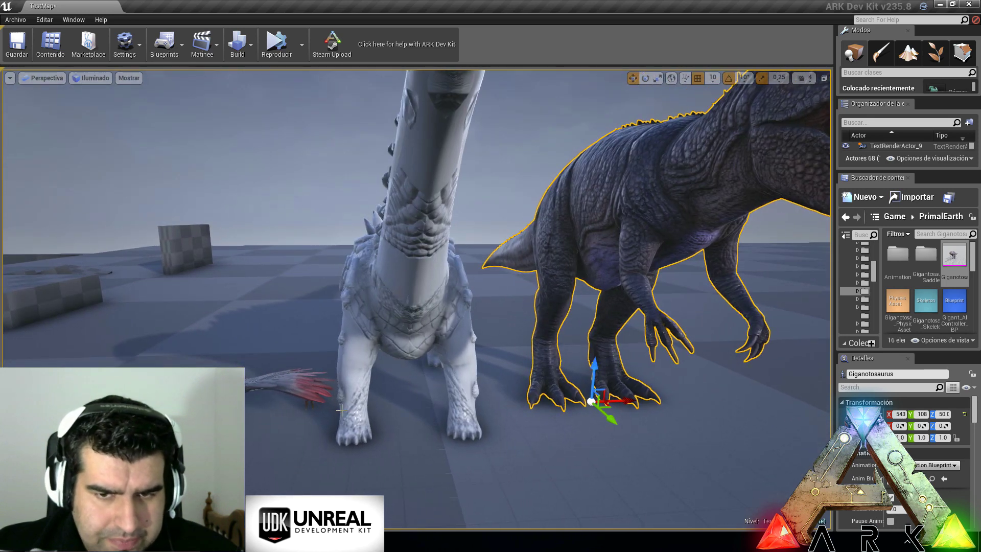
# Move the Human_Male_TPV model along the X axis to stand next to the Giganotosaurus's foot
pyautogui.click(313, 409)
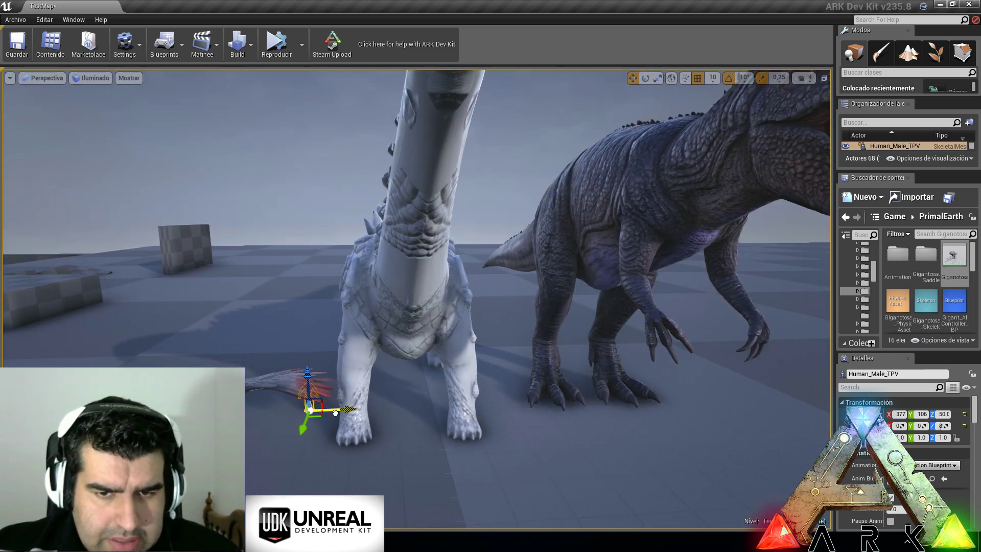
pyautogui.moveTo(590, 450); pyautogui.dragTo(625, 455, button='right')
pyautogui.press('w')
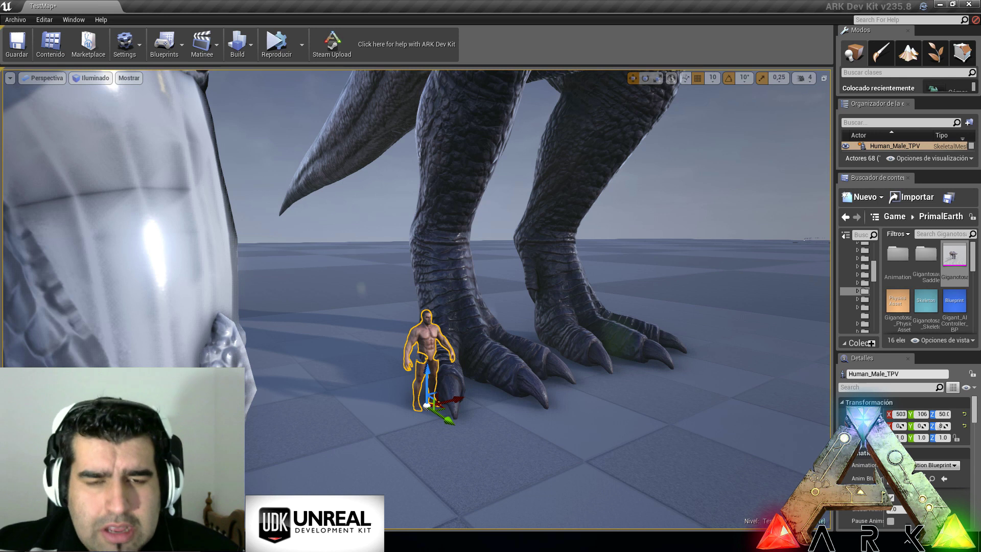
pyautogui.keyDown('alt'); pyautogui.moveTo(442, 445); pyautogui.dragTo(440, 445); pyautogui.keyUp('alt')
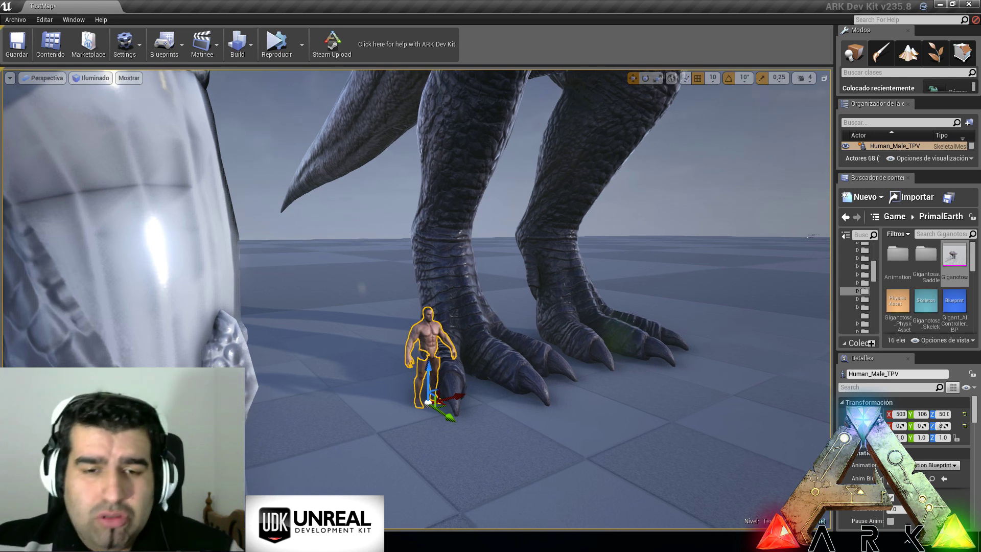
pyautogui.moveTo(590, 467); pyautogui.dragTo(591, 442, button='right')
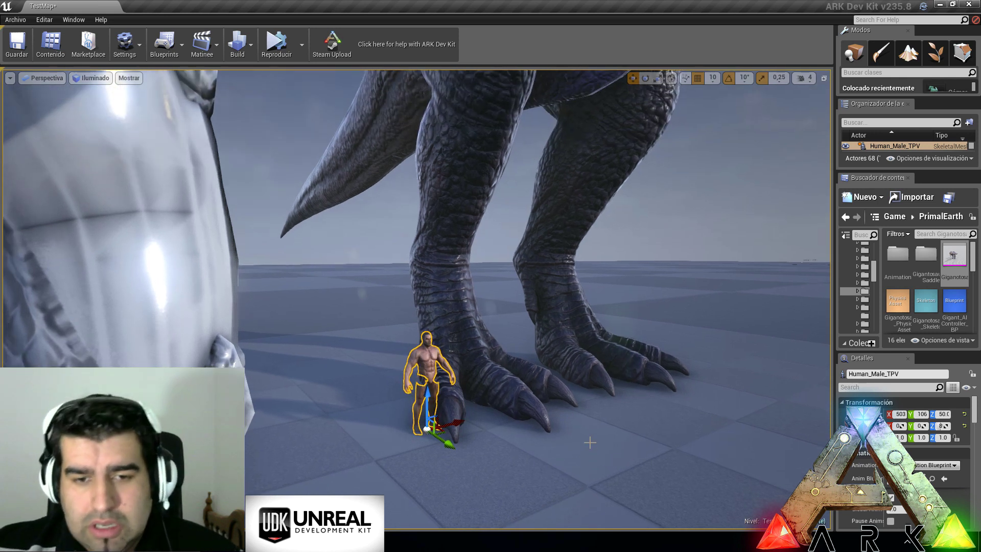
# Compare the human model, the Giganotosaurus, the Titanosaur and the Argentavis from farther away and from above
pyautogui.scroll(-10, 591, 412)
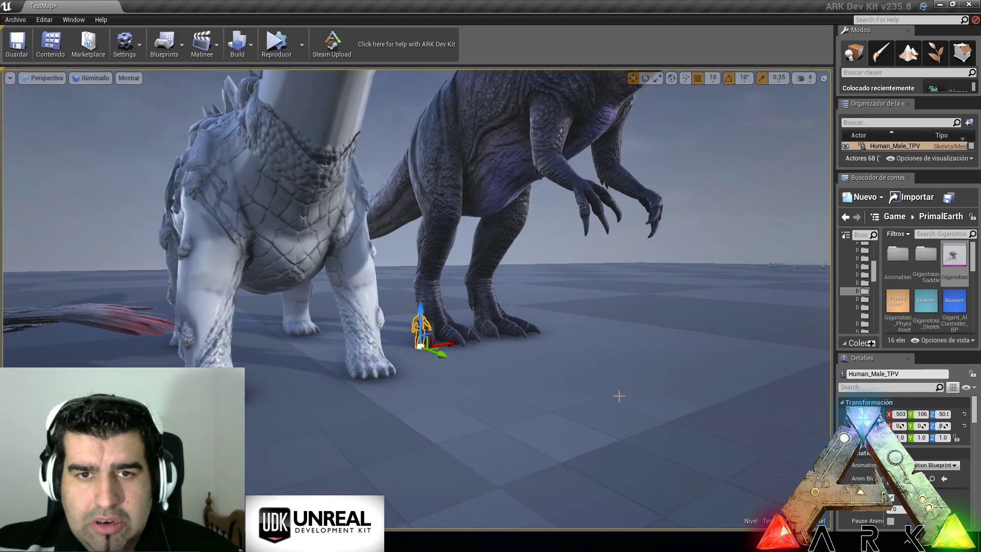
pyautogui.moveTo(616, 391); pyautogui.dragTo(586, 352, button='right')
pyautogui.press('d')
pyautogui.press('w')
pyautogui.press('a')
pyautogui.press('w')
pyautogui.press('s')
pyautogui.press('s')
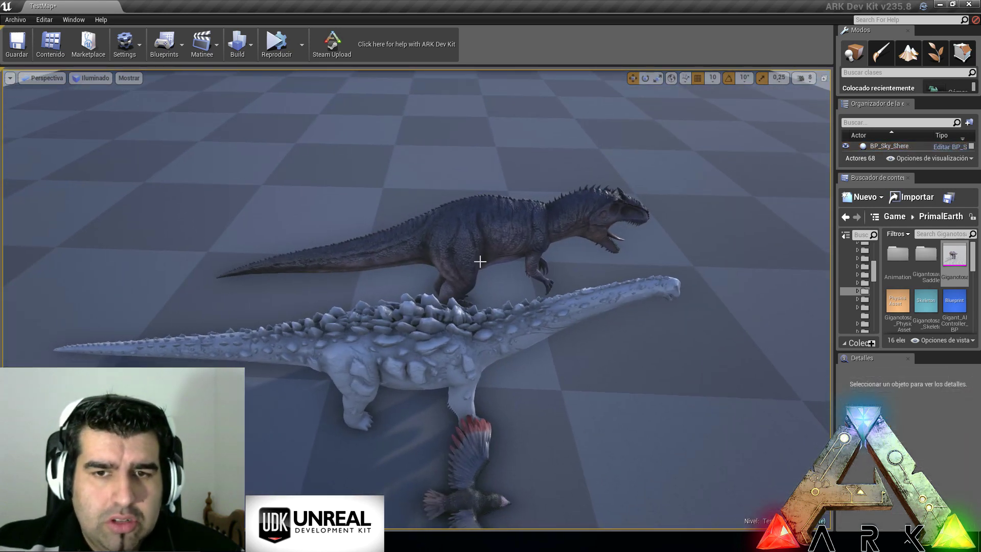
pyautogui.keyDown('alt'); pyautogui.moveTo(505, 269); pyautogui.dragTo(522, 258); pyautogui.keyUp('alt')
pyautogui.moveTo(496, 269); pyautogui.dragTo(562, 284, button='right')
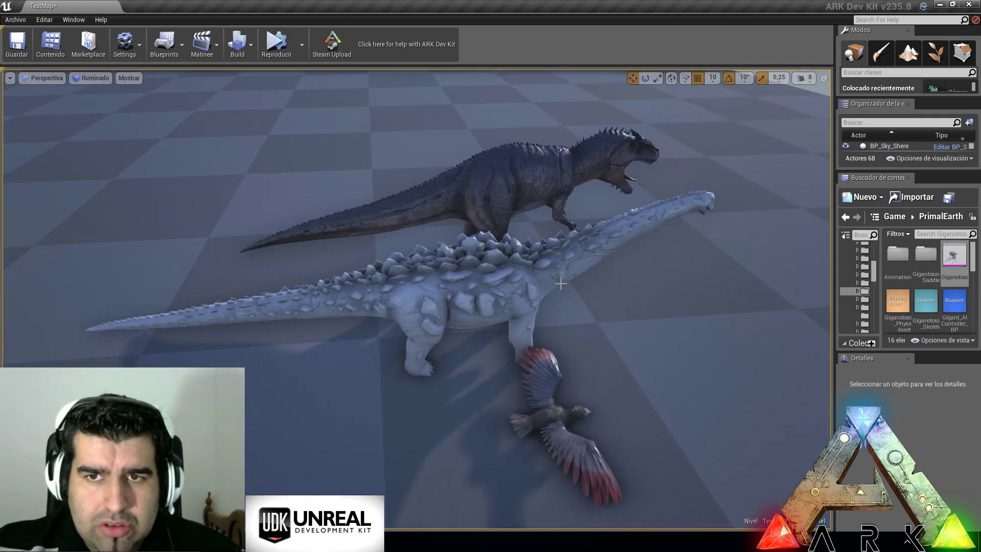
# Set the viewport camera speed to 5
pyautogui.click(806, 77)
pyautogui.moveTo(813, 102); pyautogui.dragTo(835, 104)
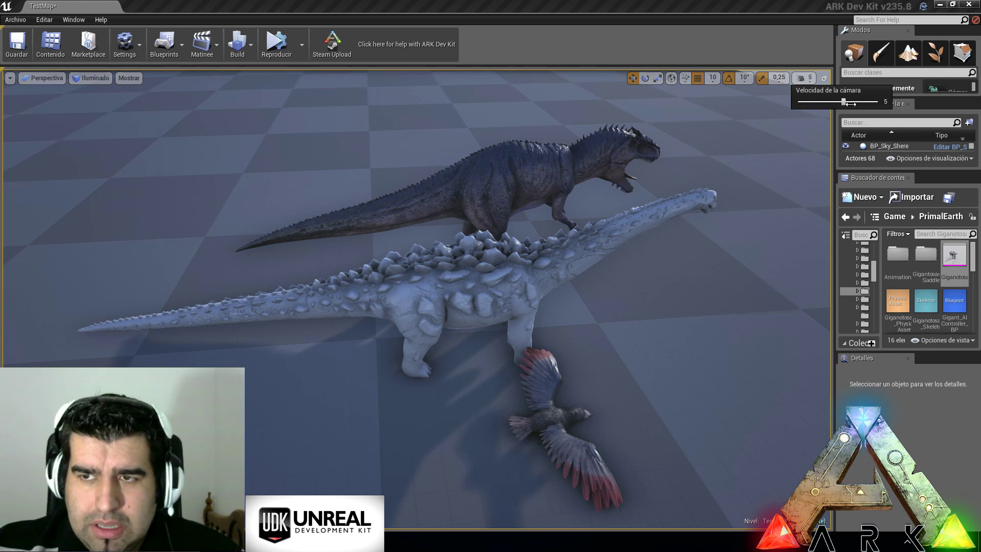
pyautogui.click(716, 298)
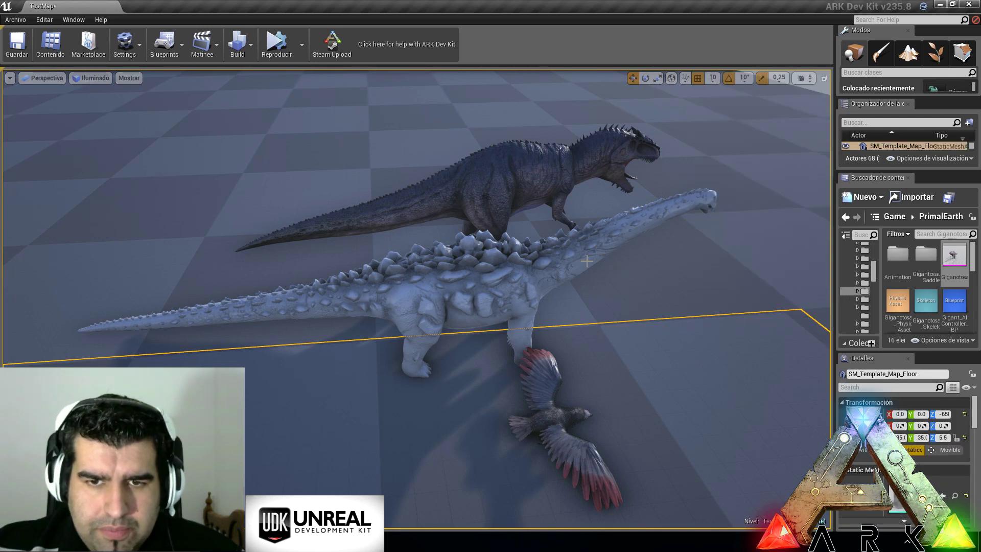
# Select the Titanosaur and compare its body with the Giganotosaurus and Argentavis from several angles
pyautogui.click(588, 260)
pyautogui.moveTo(587, 260); pyautogui.dragTo(550, 217, button='right')
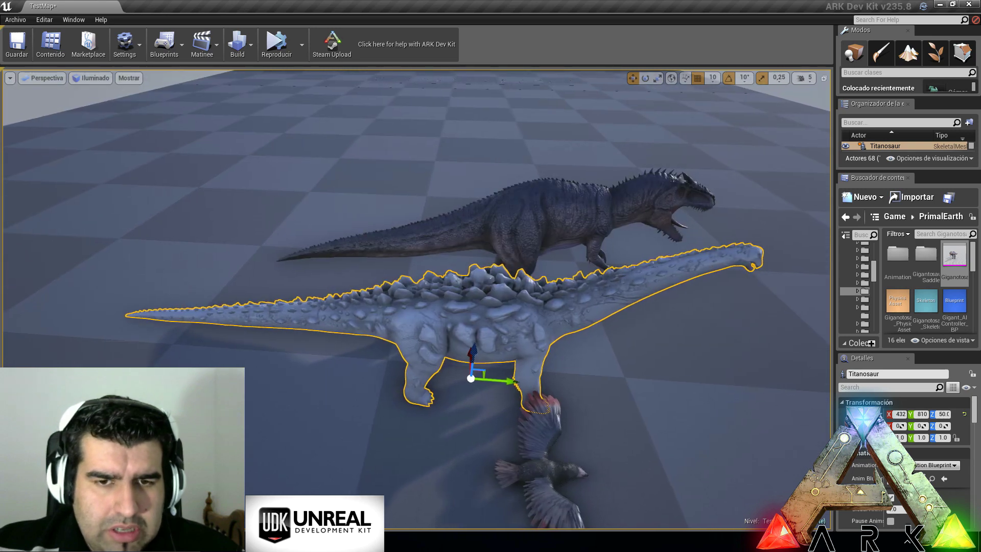
pyautogui.moveTo(600, 276); pyautogui.dragTo(632, 272, button='right')
pyautogui.moveTo(600, 302)
pyautogui.mouseDown(button='right')
pyautogui.moveTo(601, 236)
pyautogui.moveTo(600, 291)
pyautogui.mouseUp(button='right')
pyautogui.press('w')
pyautogui.moveTo(531, 342)
pyautogui.mouseDown(button='right')
pyautogui.moveTo(491, 348)
pyautogui.moveTo(511, 266)
pyautogui.moveTo(532, 342)
pyautogui.mouseUp(button='right')
pyautogui.press('a')
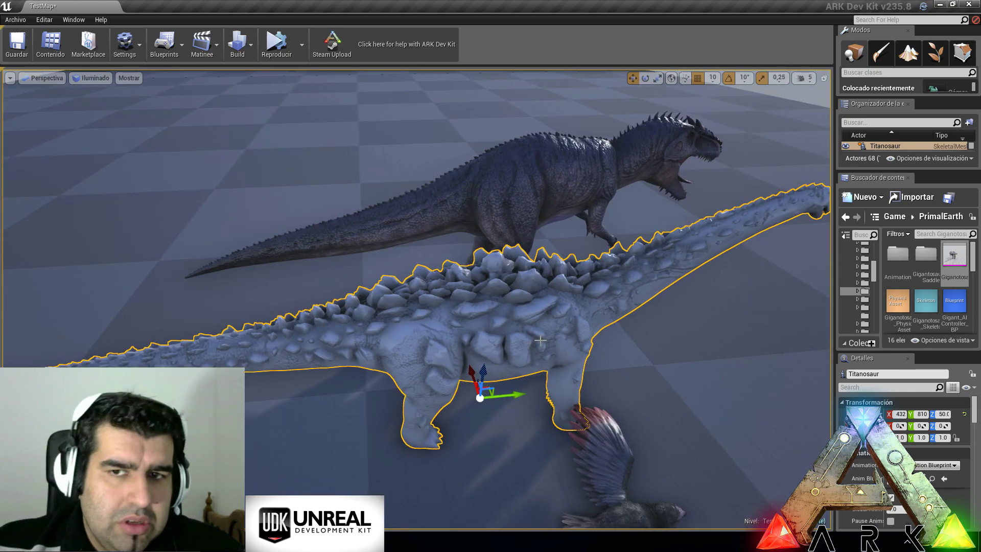
pyautogui.moveTo(647, 317); pyautogui.dragTo(691, 295, button='right')
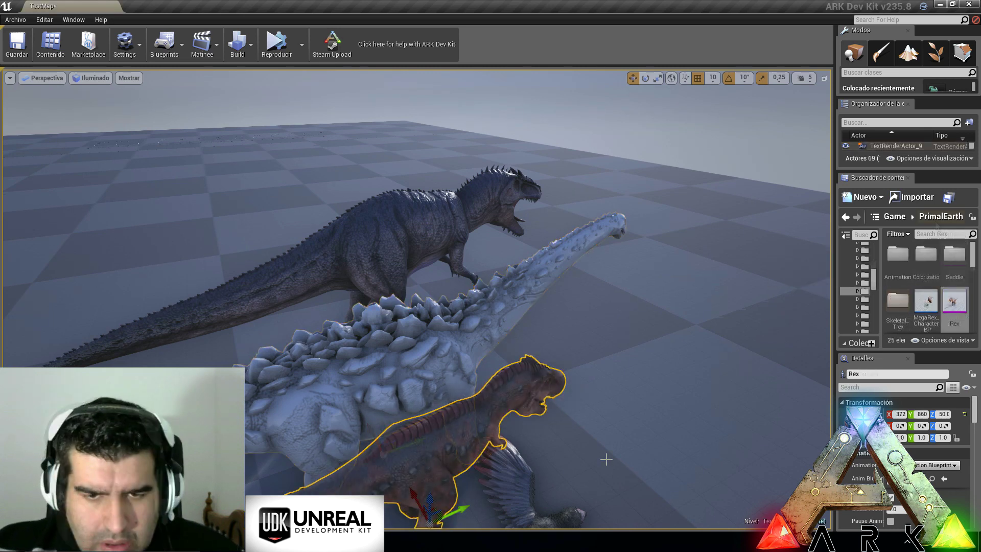
# Compare the Rex's size with the Argentavis, Titanosaur and Giganotosaurus from above and from the front
pyautogui.moveTo(607, 456); pyautogui.dragTo(689, 347, button='right')
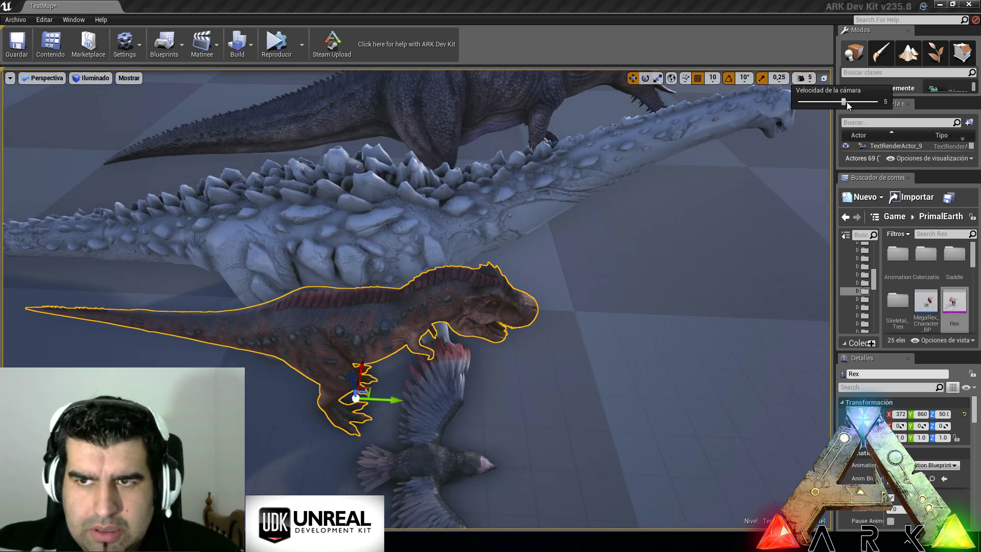
pyautogui.rightClick(711, 304)
pyautogui.click(666, 366)
pyautogui.moveTo(641, 378); pyautogui.dragTo(577, 271, button='right')
pyautogui.scroll(3, 641, 377)
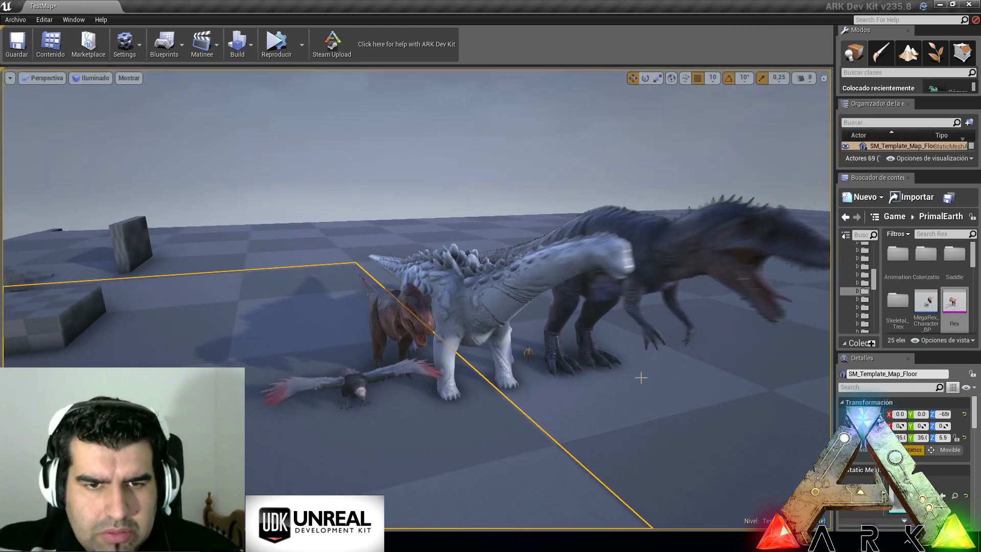
pyautogui.click(365, 390)
pyautogui.moveTo(437, 438); pyautogui.dragTo(546, 344, button='right')
pyautogui.moveTo(434, 436); pyautogui.dragTo(508, 426, button='right')
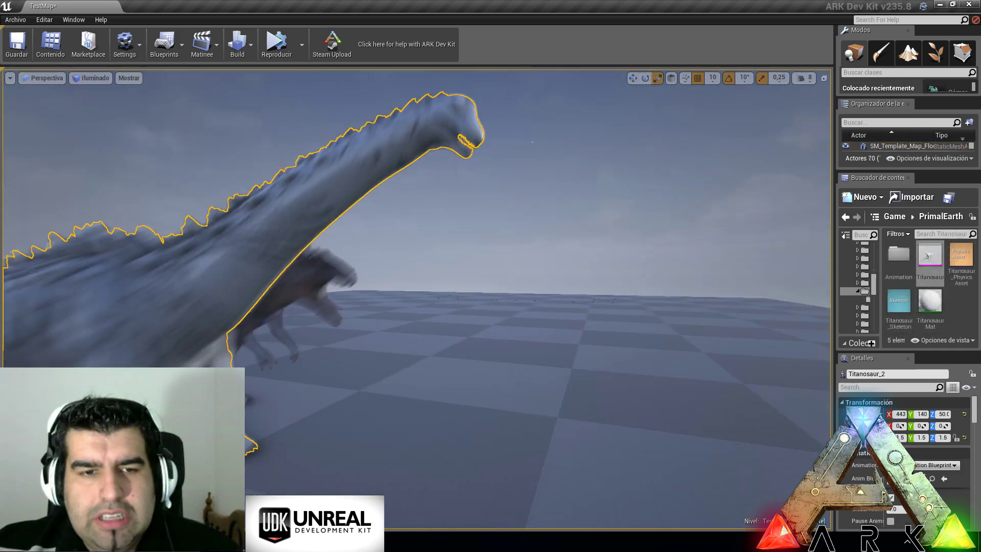
# Scale Titanosaur_2 uniformly to 2.0 and compare its size with the Giganotosaurus
pyautogui.moveTo(509, 425); pyautogui.dragTo(486, 426, button='right')
pyautogui.press('s')
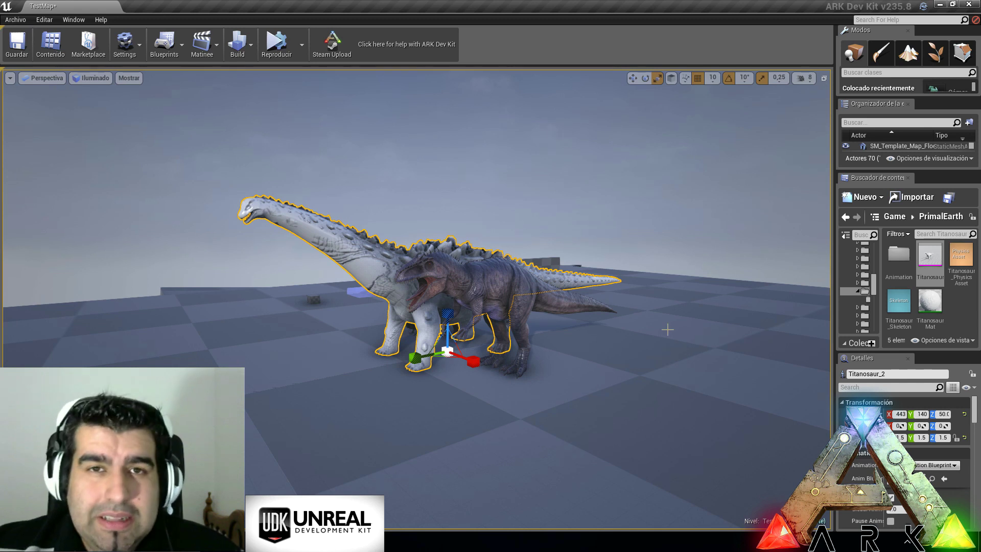
pyautogui.moveTo(447, 353); pyautogui.dragTo(459, 332)
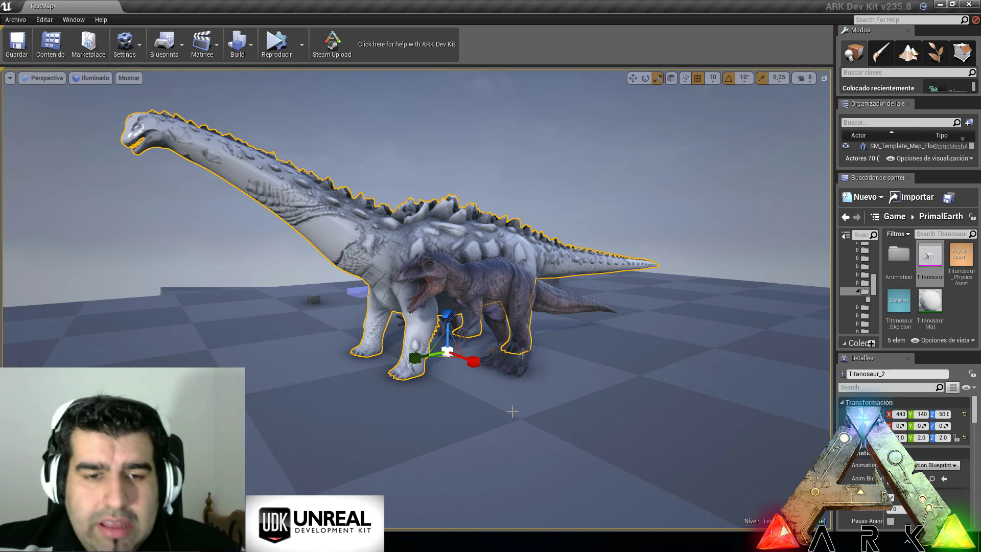
pyautogui.moveTo(517, 411)
pyautogui.mouseDown(button='right')
pyautogui.moveTo(614, 411)
pyautogui.moveTo(588, 416)
pyautogui.moveTo(491, 378)
pyautogui.moveTo(542, 412)
pyautogui.moveTo(516, 413)
pyautogui.mouseUp(button='right')
pyautogui.press('d')
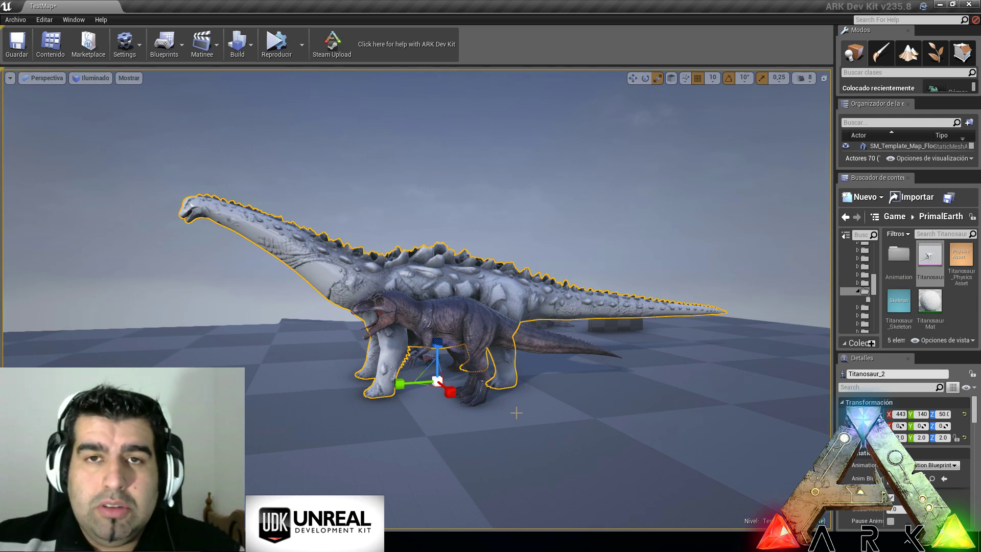
pyautogui.moveTo(516, 413); pyautogui.dragTo(488, 342, button='right')
pyautogui.press('w')
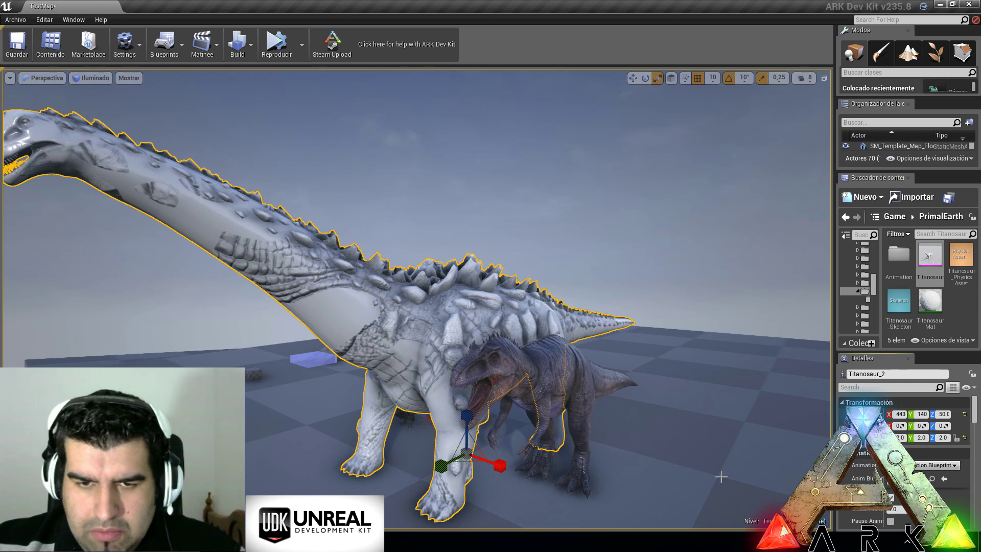
# Reset the scale of Titanosaur_2 to 1.0 on all axes
pyautogui.click(965, 438)
pyautogui.moveTo(544, 464); pyautogui.dragTo(618, 458, button='right')
pyautogui.press('a')
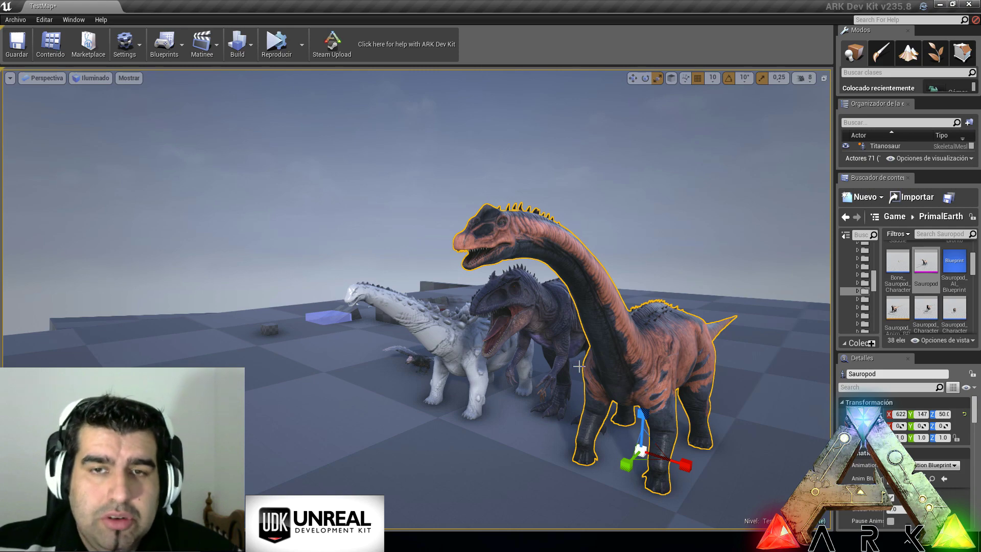
# Compare the Sauropod with the Giganotosaurus and Titanosaur from above and in front, and try widening the Sauropod along the X axis
pyautogui.moveTo(557, 386); pyautogui.dragTo(450, 429, button='right')
pyautogui.press('d')
pyautogui.press('s')
pyautogui.press('s')
pyautogui.moveTo(613, 391); pyautogui.dragTo(557, 387, button='right')
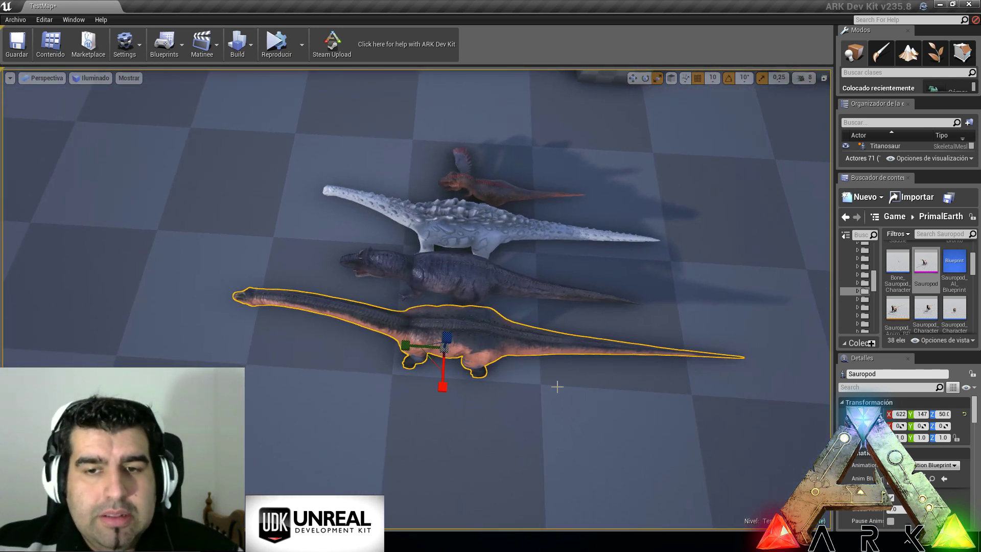
pyautogui.click(438, 227)
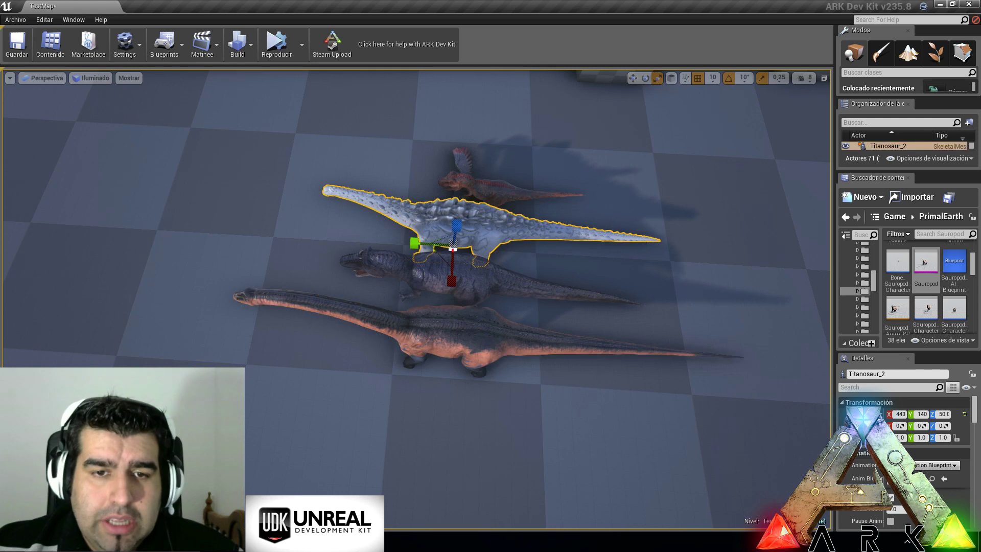
pyautogui.click(437, 276)
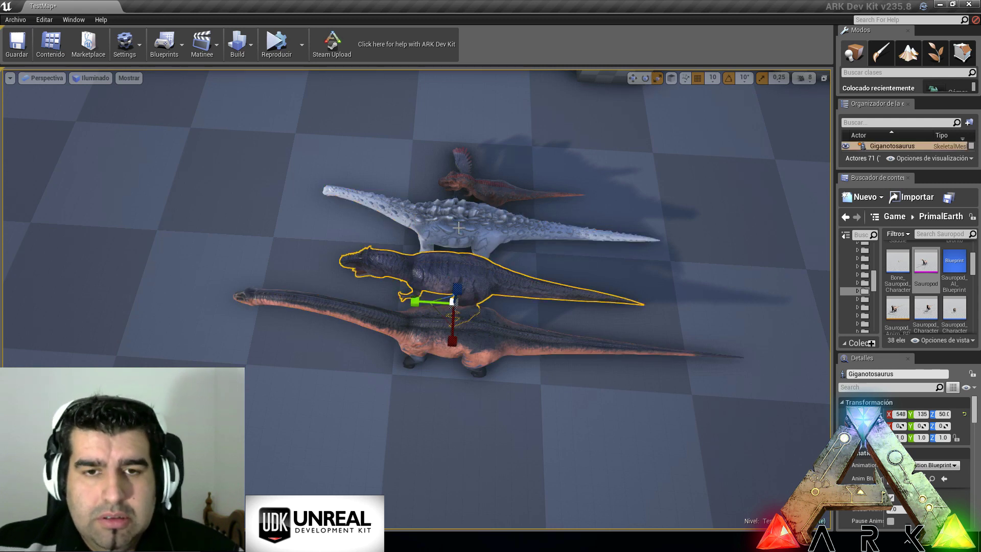
pyautogui.moveTo(416, 299); pyautogui.dragTo(513, 389, button='right')
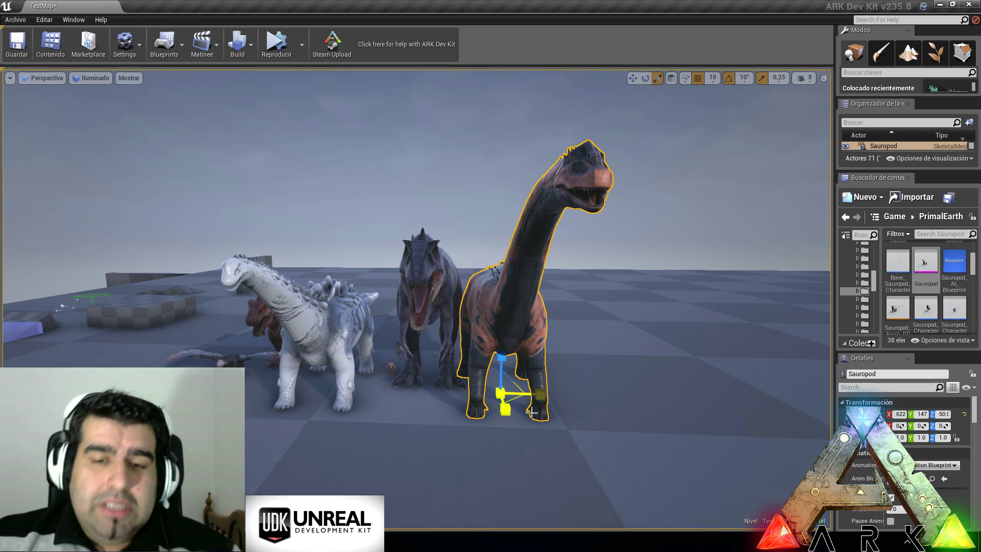
pyautogui.moveTo(540, 394)
pyautogui.mouseDown()
pyautogui.moveTo(567, 394)
pyautogui.moveTo(526, 395)
pyautogui.moveTo(757, 395)
pyautogui.moveTo(539, 394)
pyautogui.mouseUp()
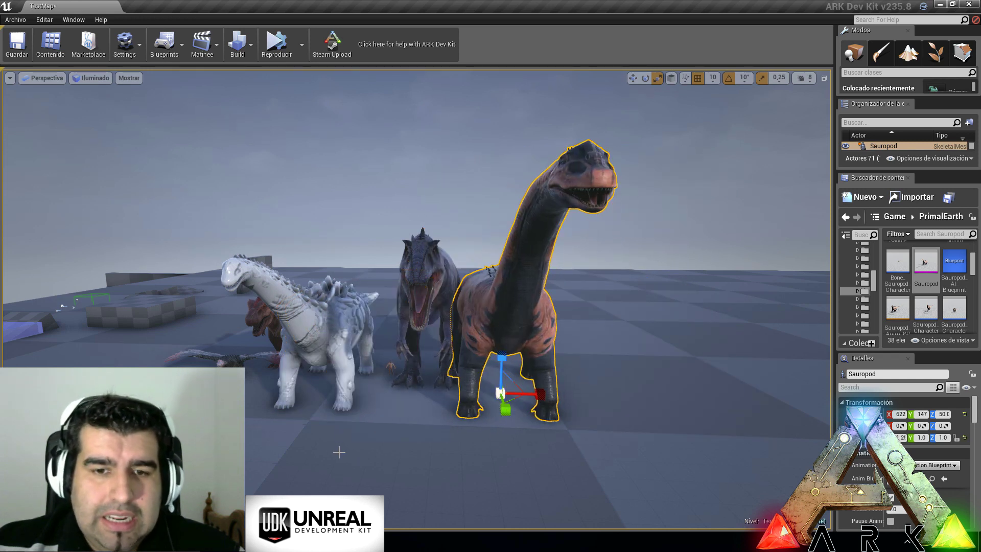
# Delete the Sauropod, Giganotosaurus, Rex and Argentavis models from the test map
pyautogui.press('Delete')
pyautogui.click(424, 327)
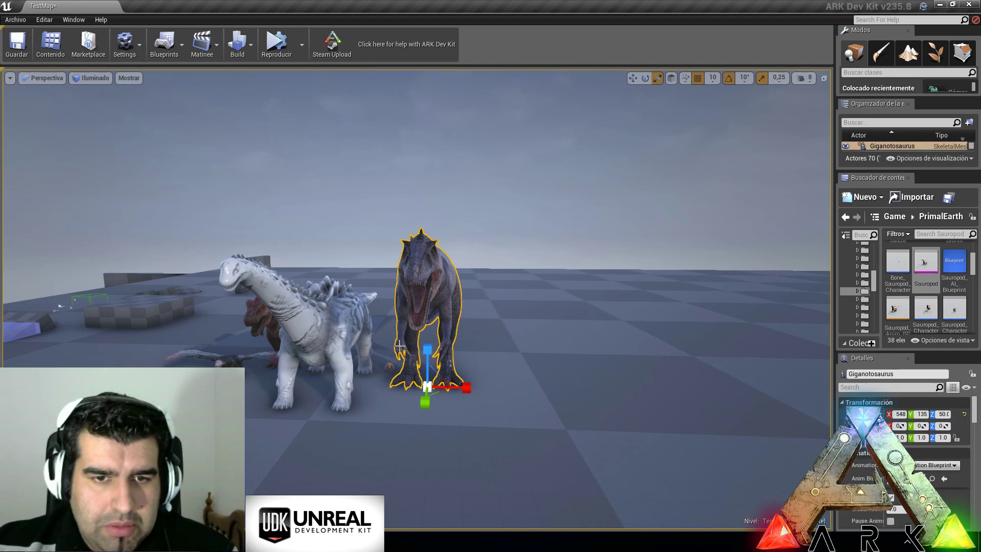
pyautogui.press('Delete')
pyautogui.click(253, 332)
pyautogui.press('Delete')
pyautogui.click(220, 362)
pyautogui.press('Delete')
# Examine the Titanosaur model up close from different angles in the test map
pyautogui.moveTo(417, 299); pyautogui.dragTo(360, 316, button='right')
pyautogui.press('w')
pyautogui.press('a')
pyautogui.press('w')
pyautogui.press('w')
pyautogui.moveTo(389, 230); pyautogui.dragTo(486, 186, button='right')
pyautogui.press('a')
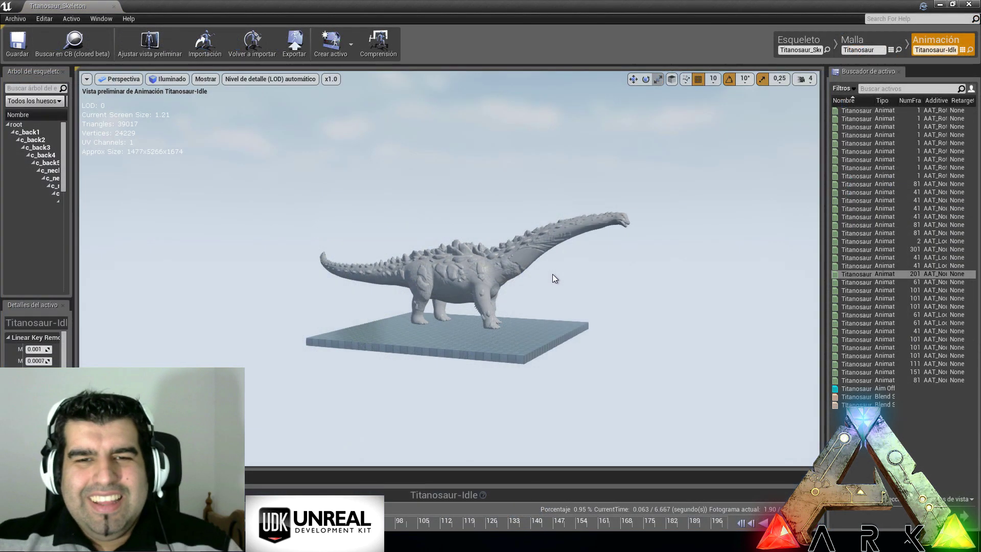
# Inspect the Titanosaur-Idle animation preview from several angles with the camera speed raised to 8
pyautogui.moveTo(553, 274); pyautogui.dragTo(553, 241)
pyautogui.moveTo(553, 241); pyautogui.dragTo(527, 205, button='right')
pyautogui.moveTo(725, 128); pyautogui.dragTo(725, 204, button='right')
pyautogui.click(801, 80)
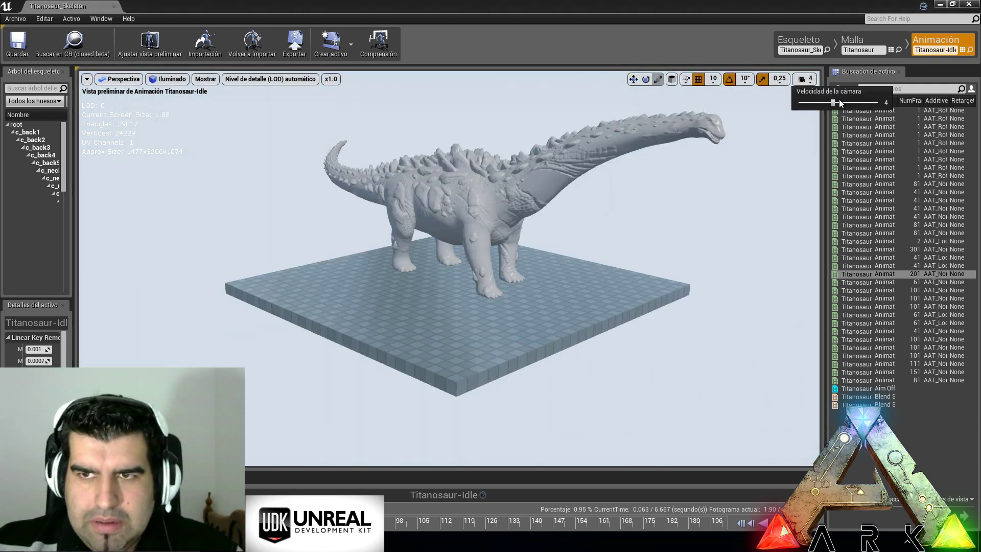
pyautogui.moveTo(836, 102); pyautogui.dragTo(894, 104)
pyautogui.moveTo(724, 153); pyautogui.dragTo(706, 200, button='right')
pyautogui.press('w')
pyautogui.press('w')
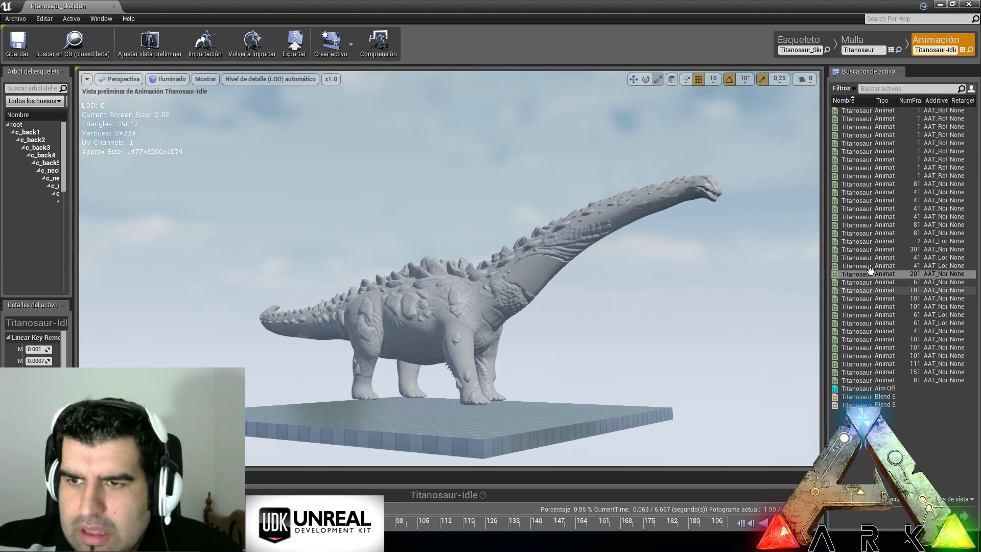
# Widen the name column of the animation list and preview the Titanosaur-Move-Fwd animation
pyautogui.moveTo(874, 102); pyautogui.dragTo(919, 110)
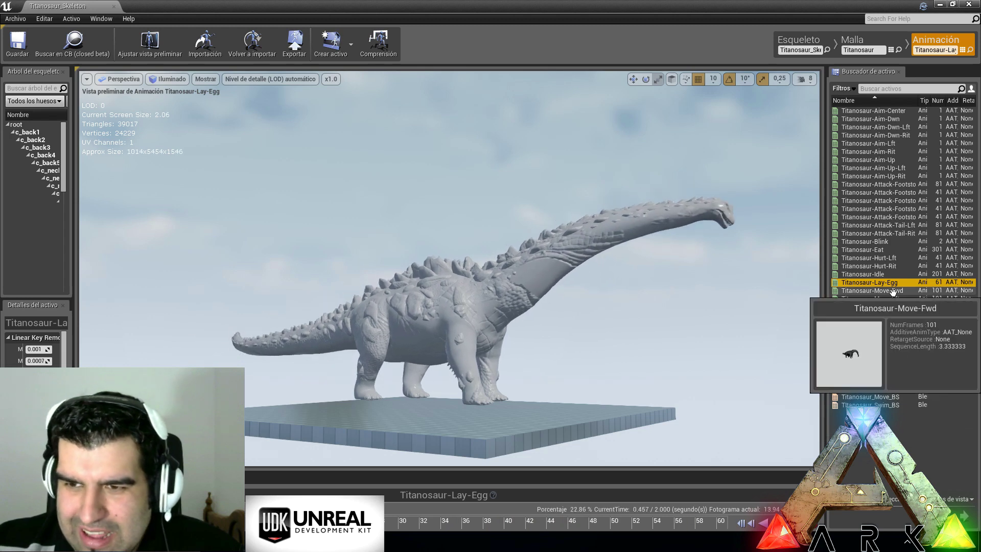
pyautogui.moveTo(795, 357); pyautogui.dragTo(700, 353, button='right')
pyautogui.moveTo(747, 294); pyautogui.dragTo(747, 293, button='right')
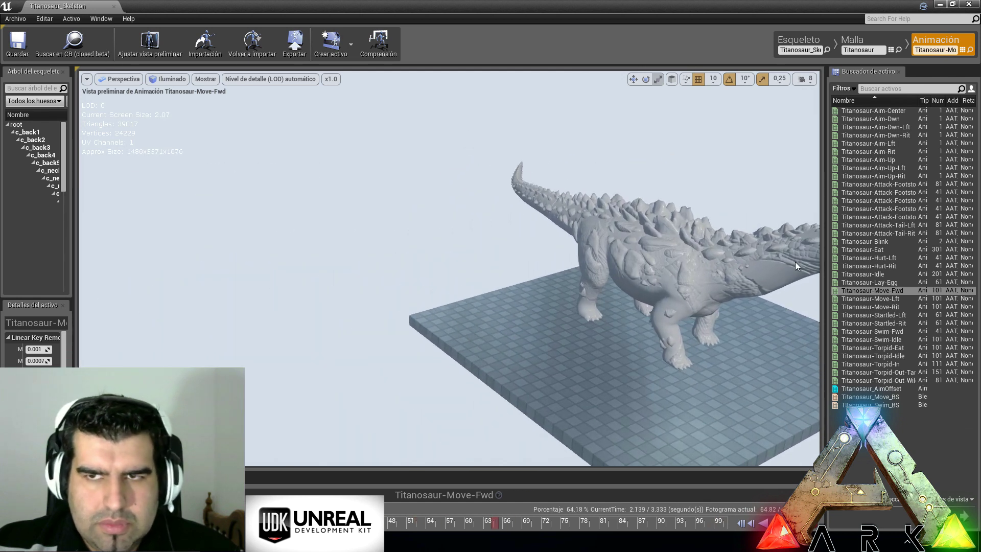
# Set the animation preview's camera speed to 4 and reframe the walking Titanosaur
pyautogui.click(809, 79)
pyautogui.click(843, 103)
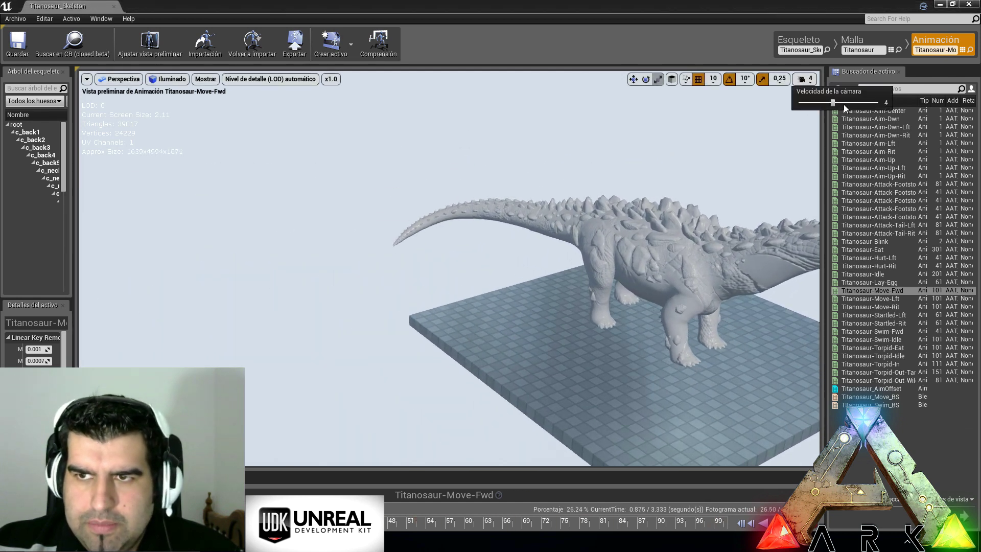
pyautogui.moveTo(744, 274); pyautogui.dragTo(744, 274, button='right')
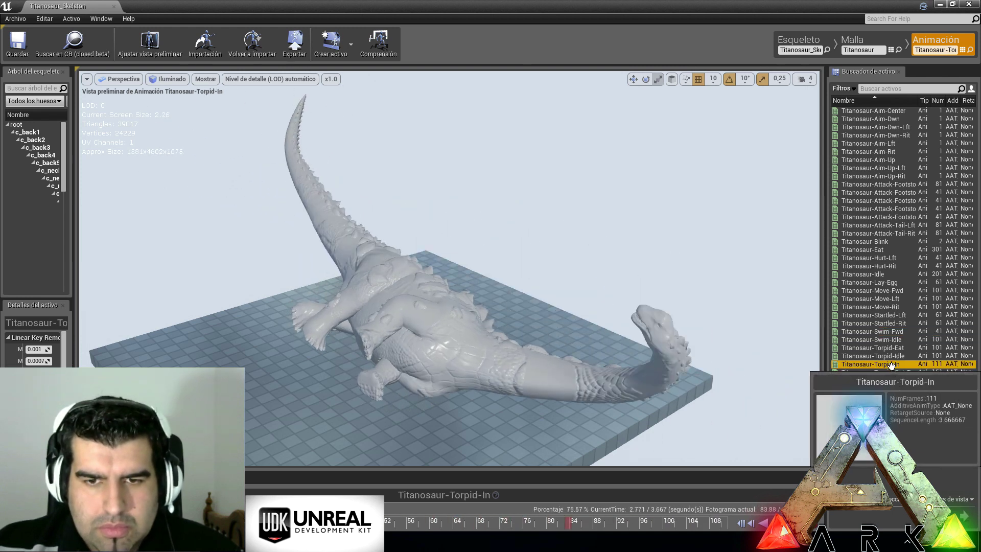
# Preview the Titanosaur's Torpid-In, Torpid-Eat, Torpid-Idle and Torpid-Out-Tamed animations
pyautogui.moveTo(449, 268); pyautogui.dragTo(518, 381, button='right')
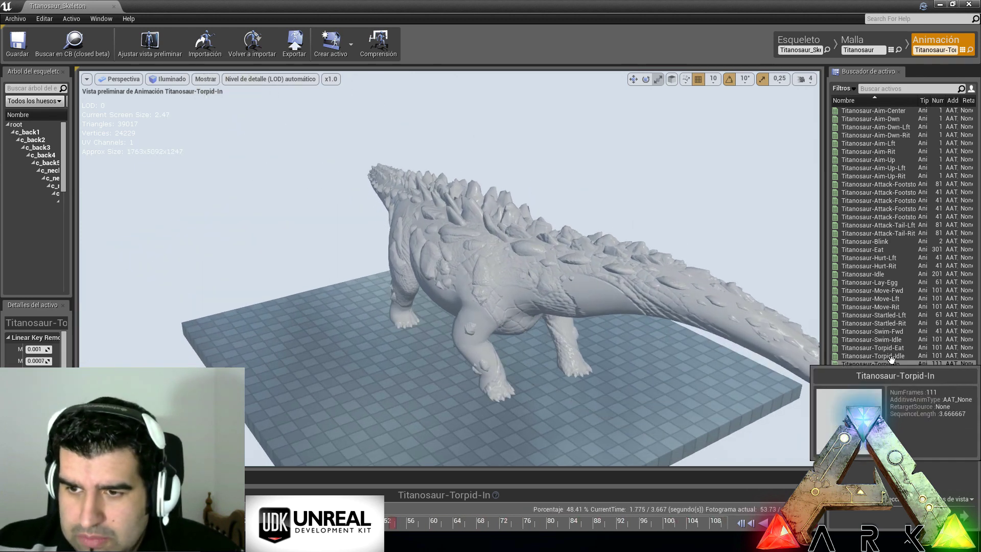
pyautogui.click(874, 347)
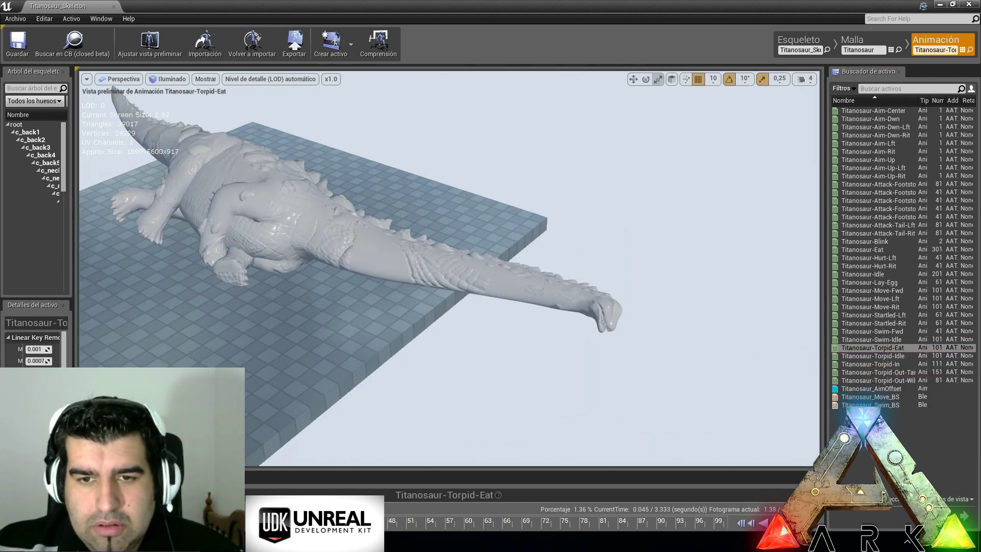
pyautogui.moveTo(637, 375); pyautogui.dragTo(588, 359, button='right')
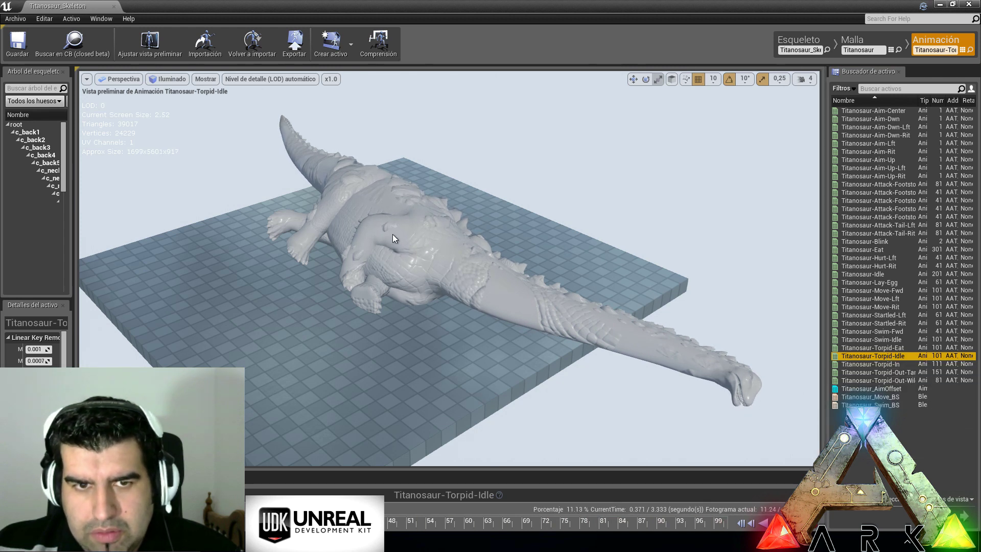
pyautogui.click(885, 372)
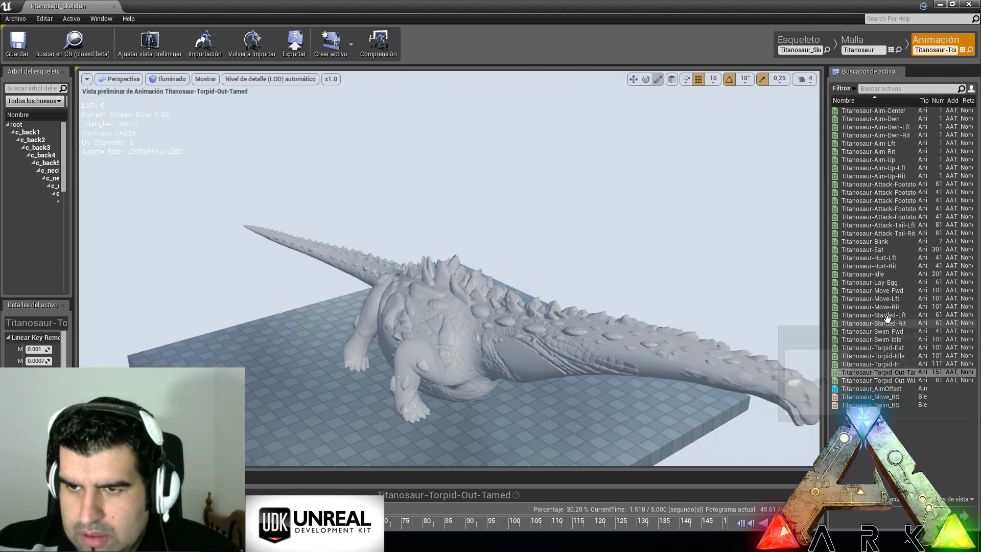
# Preview the Titanosaur-Startled-Lft and Titanosaur-Startled-Rit animations
pyautogui.click(889, 316)
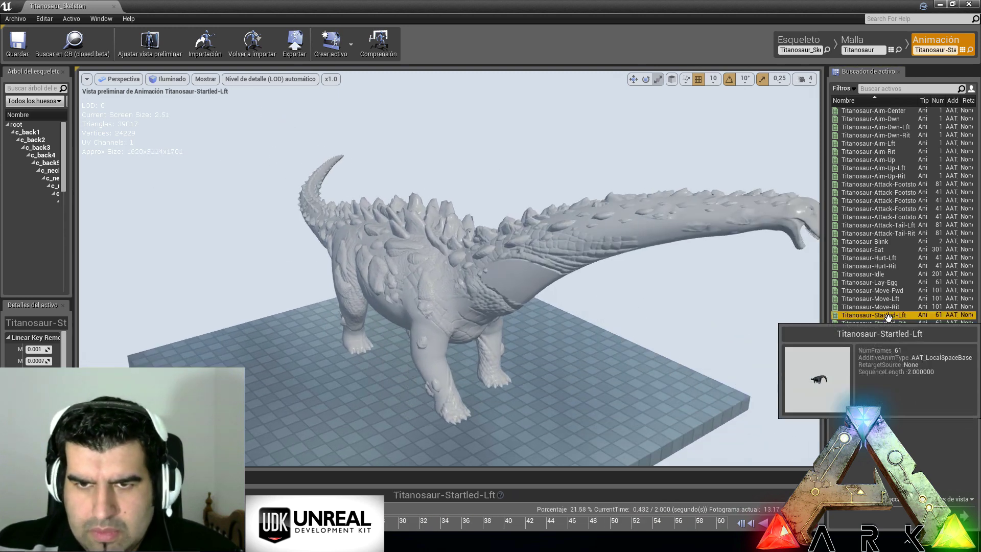
pyautogui.moveTo(596, 370); pyautogui.dragTo(629, 370, button='right')
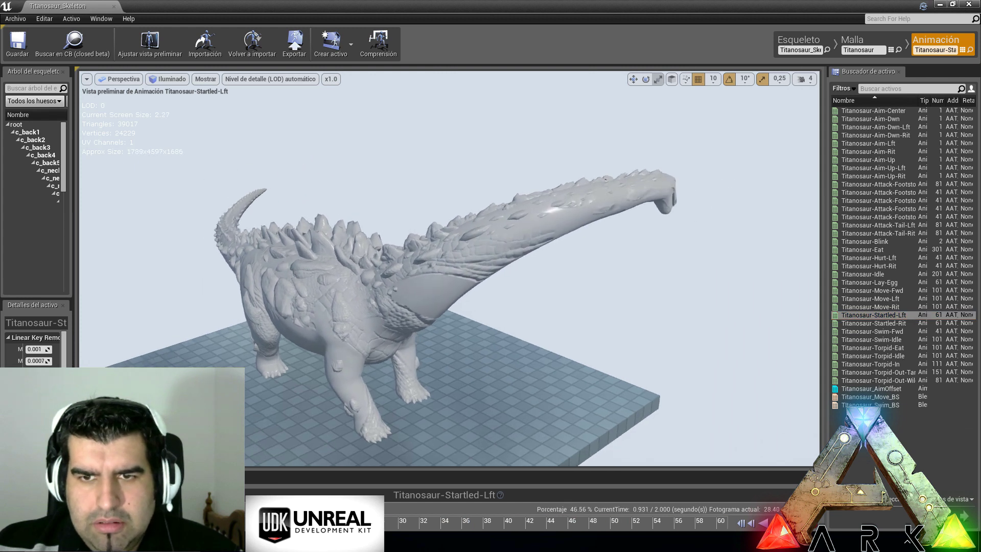
pyautogui.click(896, 323)
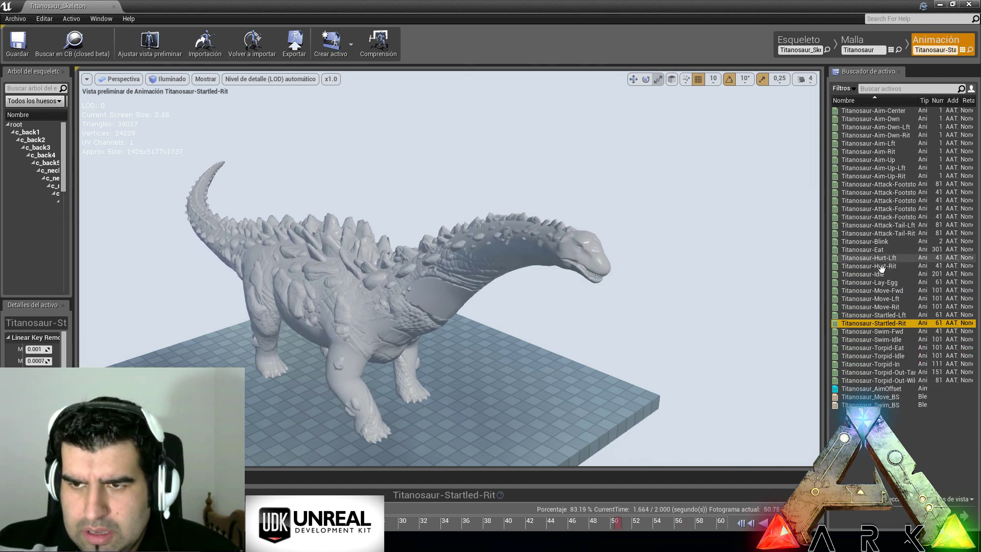
# Preview the Titanosaur-Move-Fwd and Titanosaur-Move-Rit animations and widen the animation list's name column further
pyautogui.click(896, 291)
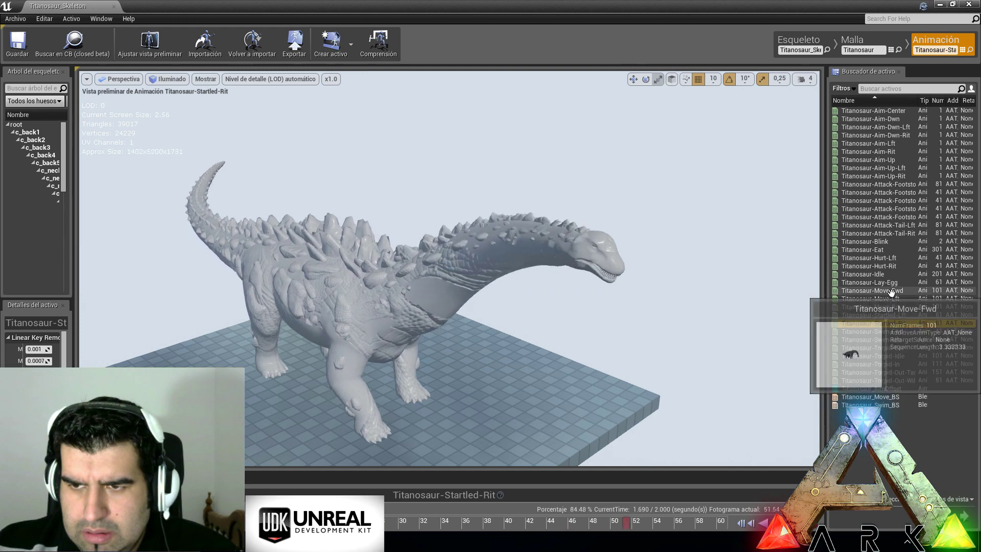
pyautogui.moveTo(426, 430)
pyautogui.mouseDown(button='right')
pyautogui.moveTo(383, 430)
pyautogui.moveTo(425, 427)
pyautogui.mouseUp(button='right')
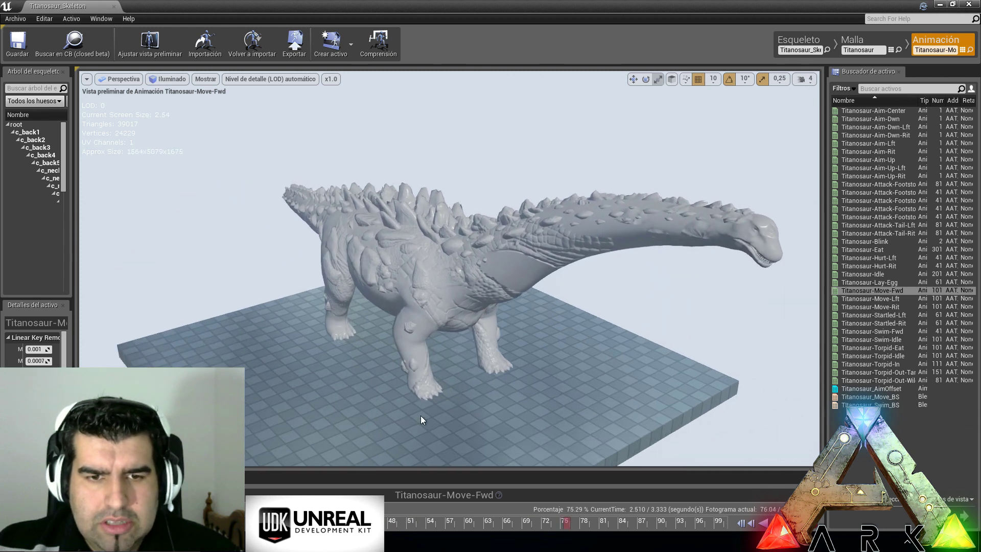
pyautogui.click(885, 307)
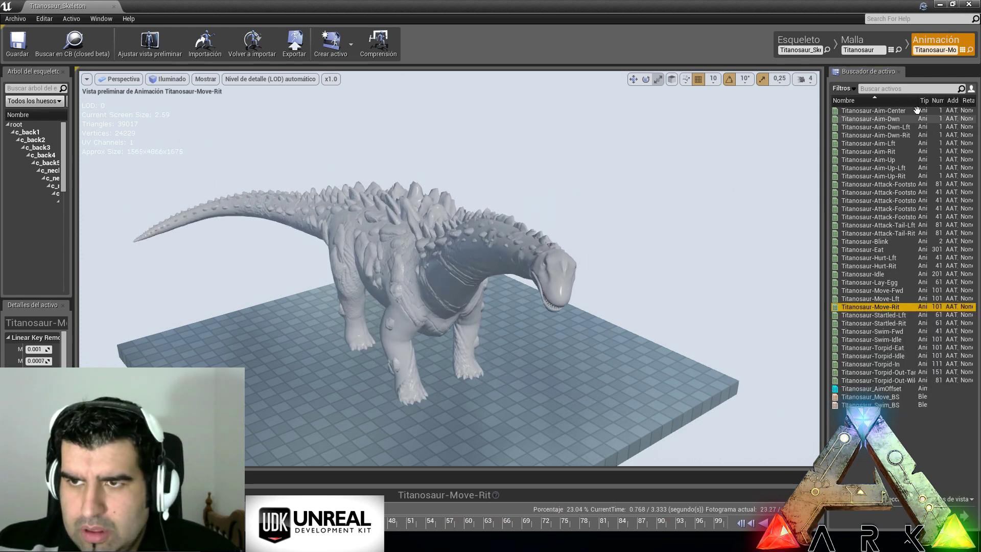
pyautogui.moveTo(919, 105)
pyautogui.mouseDown()
pyautogui.moveTo(945, 109)
pyautogui.moveTo(930, 112)
pyautogui.mouseUp()
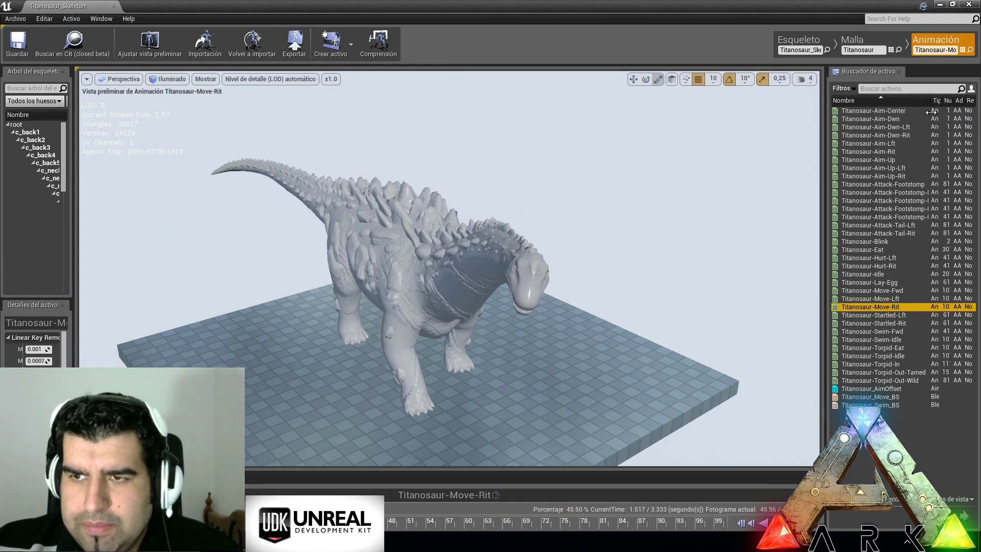
# Preview the Titanosaur-Attack-Tail-Rit, Titanosaur-Attack-Tail-Lft and Titanosaur-Attack-Footstomp animations
pyautogui.click(903, 233)
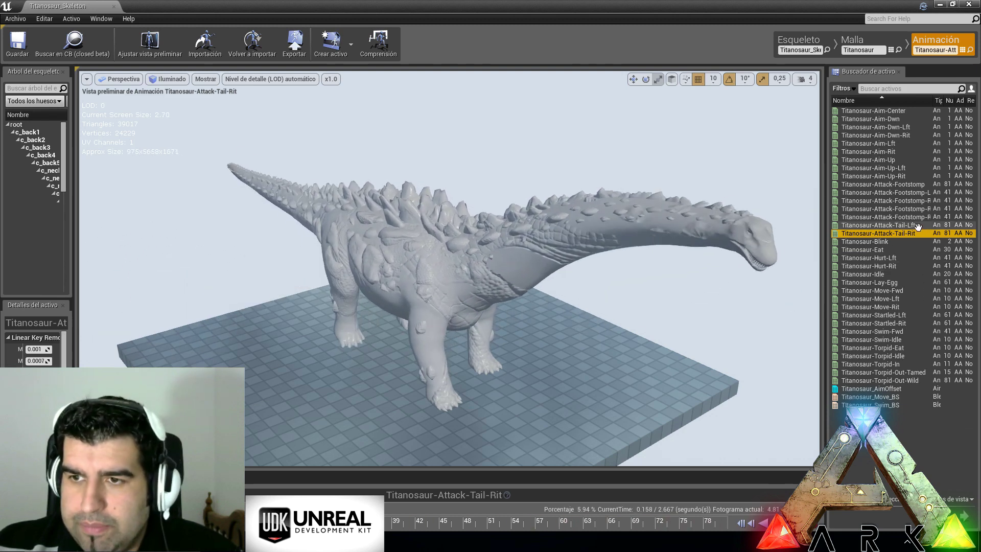
pyautogui.click(911, 225)
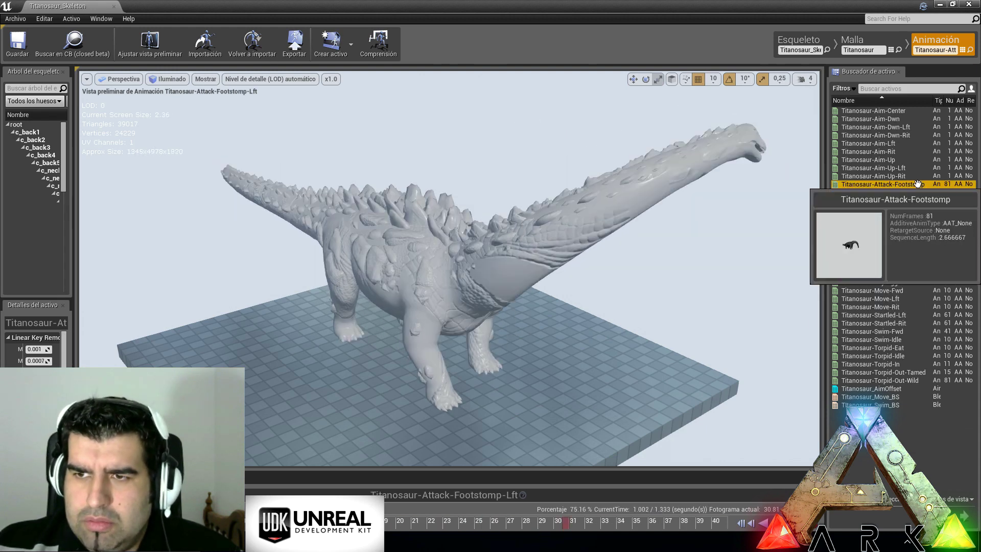
pyautogui.click(915, 184)
pyautogui.moveTo(657, 374)
pyautogui.mouseDown()
pyautogui.moveTo(658, 348)
pyautogui.moveTo(623, 357)
pyautogui.moveTo(675, 368)
pyautogui.moveTo(657, 360)
pyautogui.moveTo(639, 383)
pyautogui.moveTo(652, 394)
pyautogui.moveTo(653, 364)
pyautogui.mouseUp()
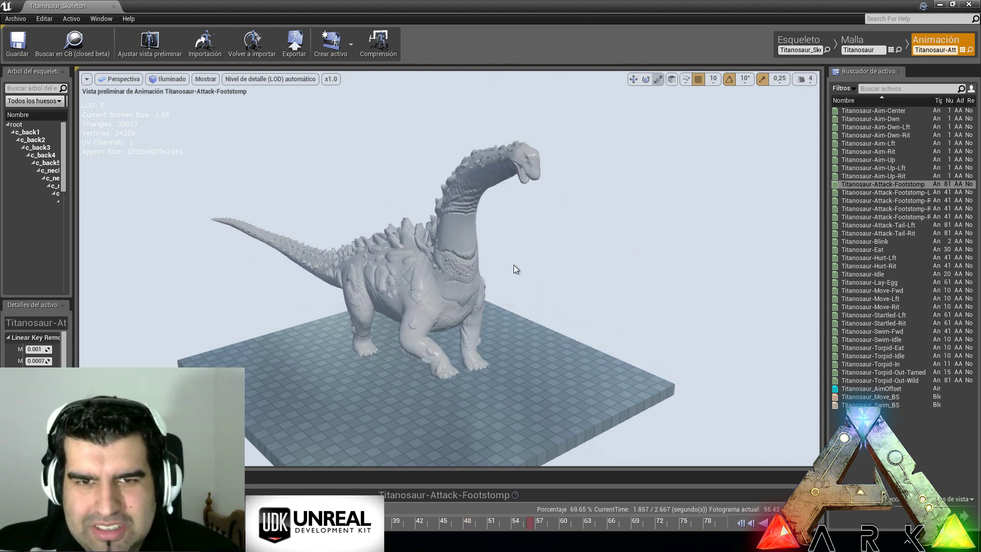
# Preview the Titanosaur-Attack-Footstomp-Rear-Lft animation and widen the animation list's name column slightly
pyautogui.moveTo(887, 203)
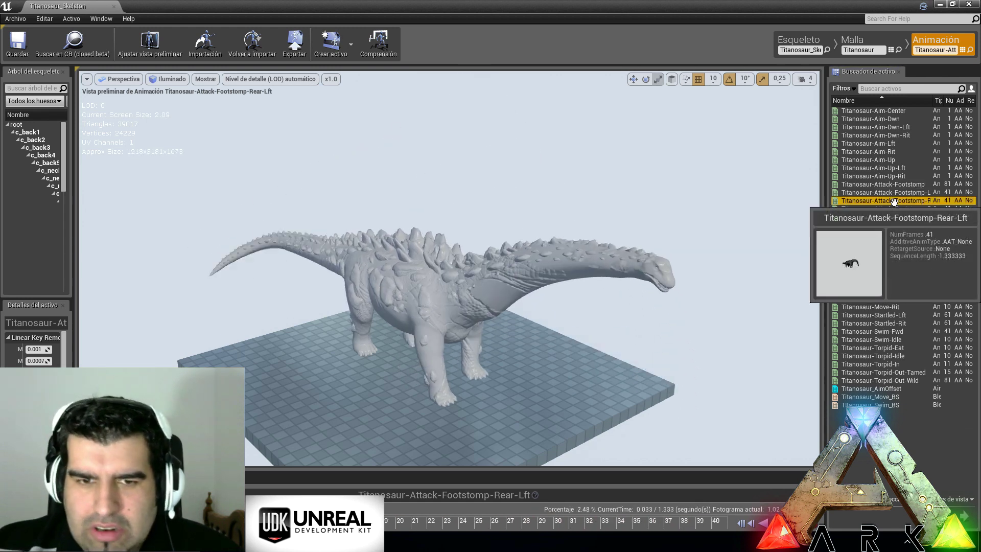
pyautogui.doubleClick(894, 201)
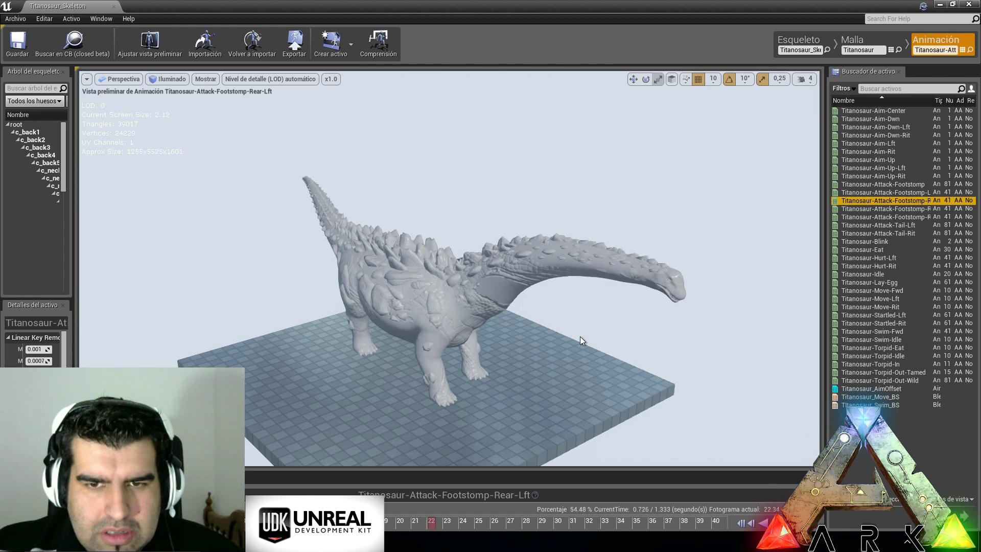
pyautogui.moveTo(580, 336); pyautogui.dragTo(531, 357, button='right')
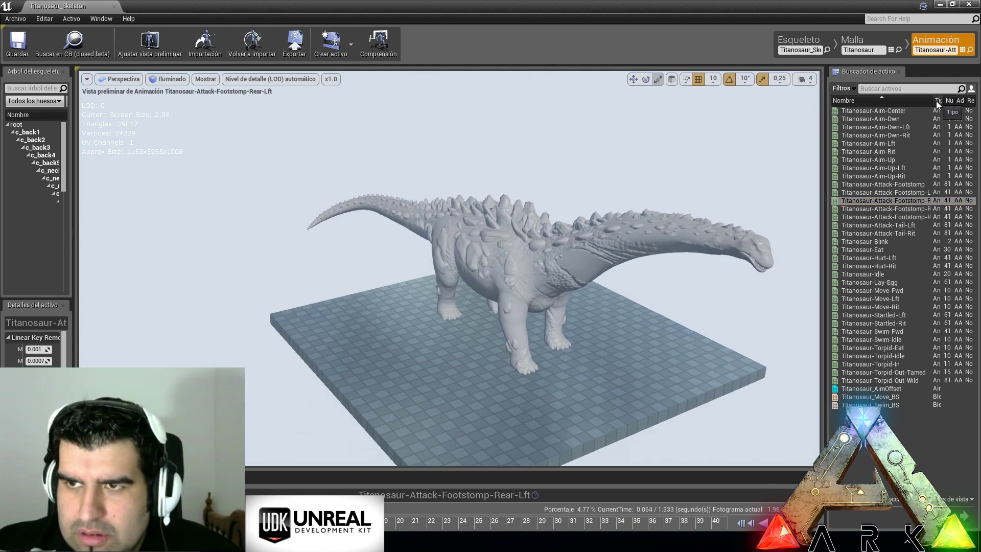
pyautogui.moveTo(933, 101); pyautogui.dragTo(946, 101)
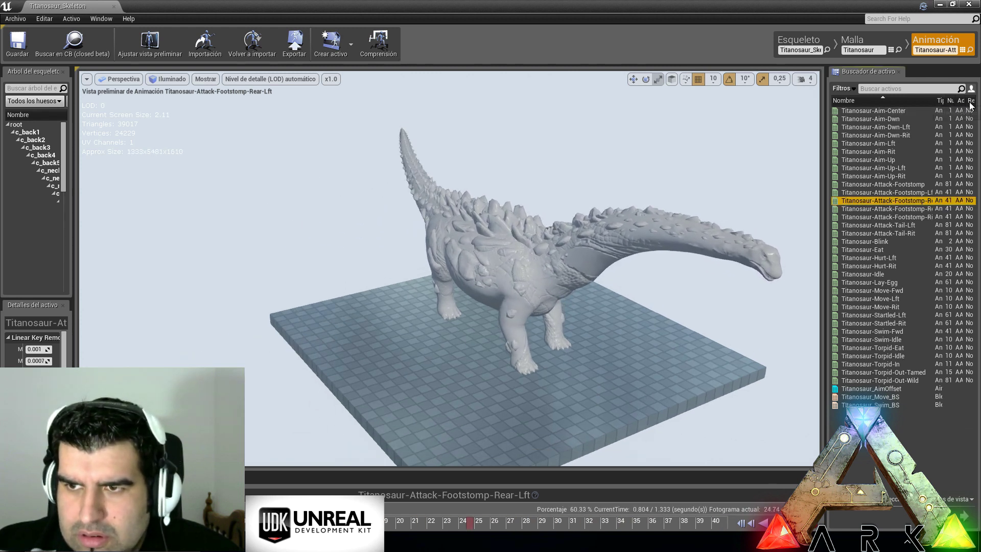
# Preview the Titanosaur-Attack-Footstomp-Lft animation from another angle, followed by Titanosaur-Attack-Footstomp-Rit
pyautogui.doubleClick(919, 192)
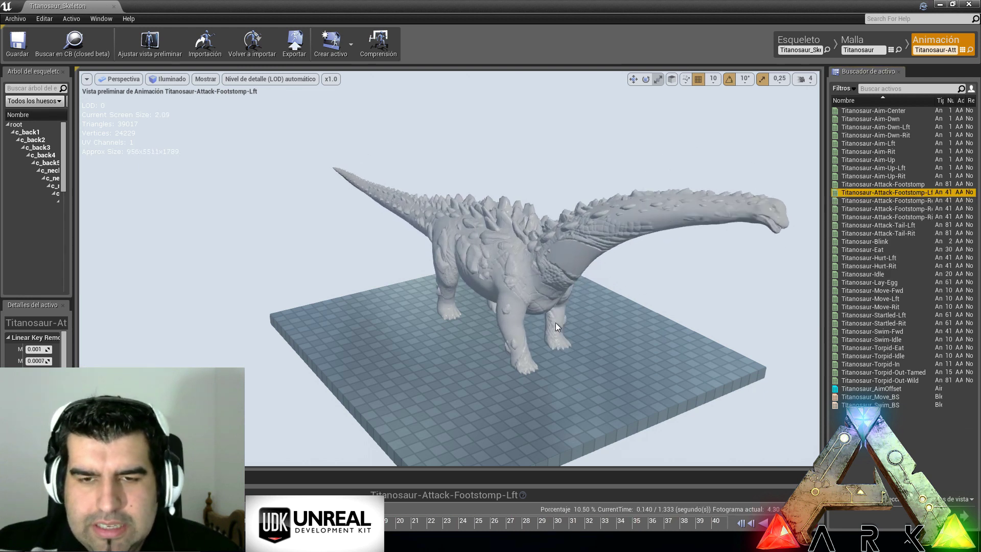
pyautogui.moveTo(563, 334); pyautogui.dragTo(531, 357, button='right')
pyautogui.moveTo(450, 268); pyautogui.dragTo(559, 345)
pyautogui.click(915, 217)
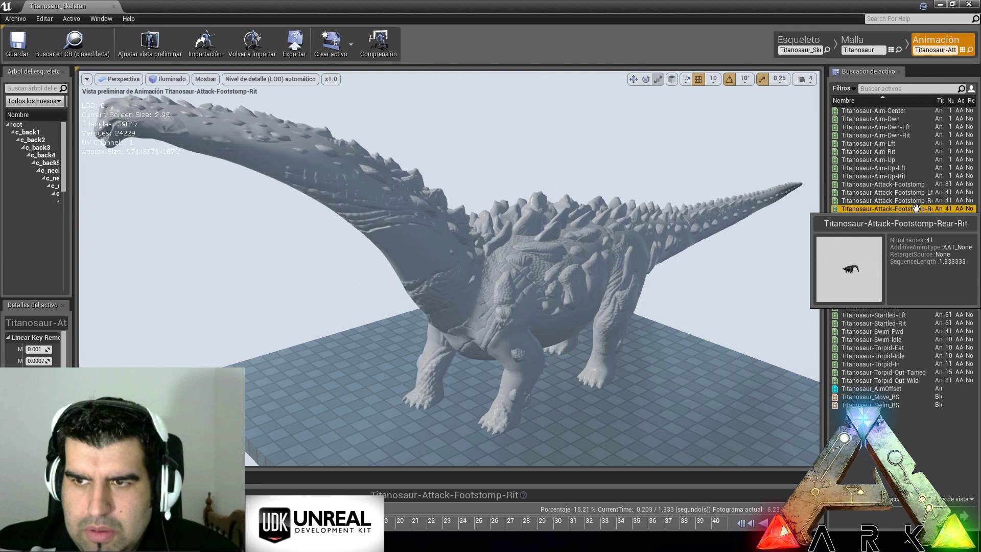
# Preview the Titanosaur-Attack-Footstomp-Rear-Rit animation from several angles
pyautogui.click(914, 209)
pyautogui.moveTo(646, 285); pyautogui.dragTo(598, 266, button='right')
pyautogui.keyDown('alt'); pyautogui.moveTo(450, 269); pyautogui.dragTo(519, 293); pyautogui.keyUp('alt')
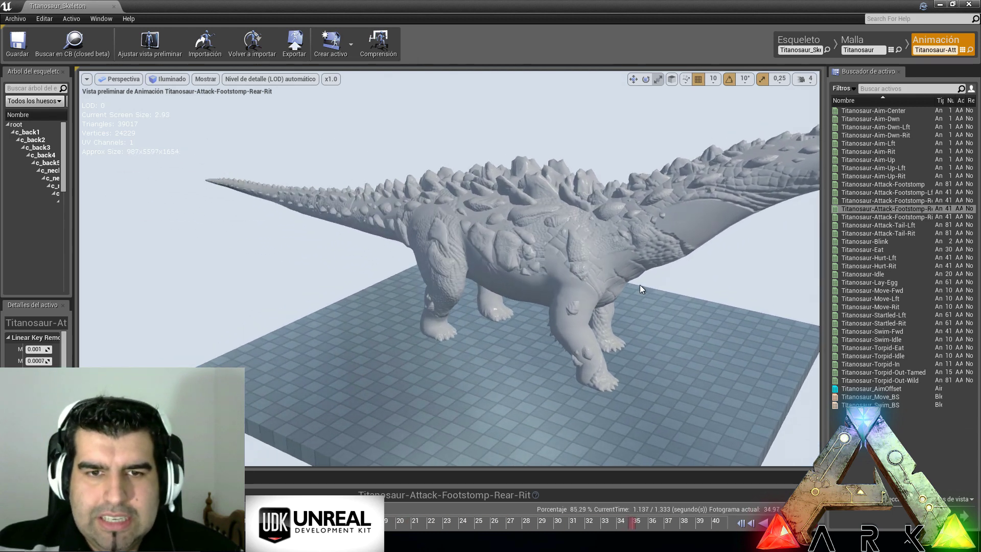
pyautogui.moveTo(716, 180); pyautogui.dragTo(818, 174, button='middle')
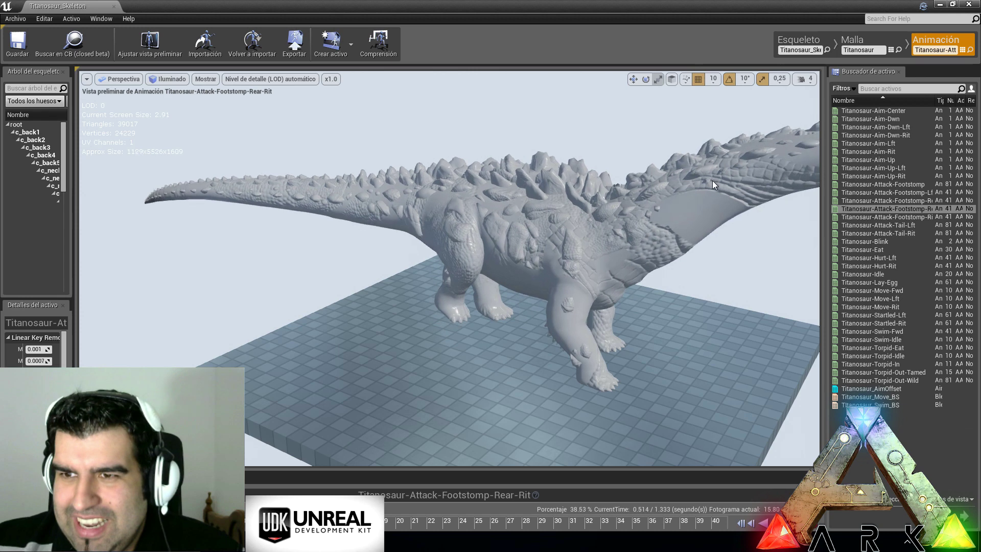
pyautogui.moveTo(818, 174); pyautogui.dragTo(782, 176, button='right')
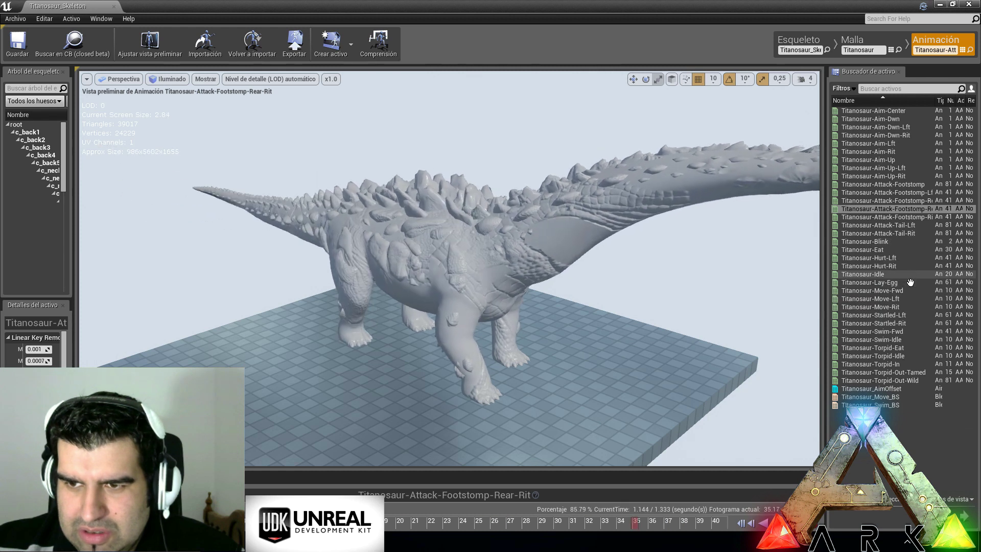
# Preview the Titanosaur-Move-Fwd animation again with the whole Titanosaur framed in the view
pyautogui.doubleClick(911, 290)
pyautogui.keyDown('alt'); pyautogui.moveTo(539, 336); pyautogui.dragTo(485, 338); pyautogui.keyUp('alt')
pyautogui.moveTo(605, 333); pyautogui.dragTo(634, 333)
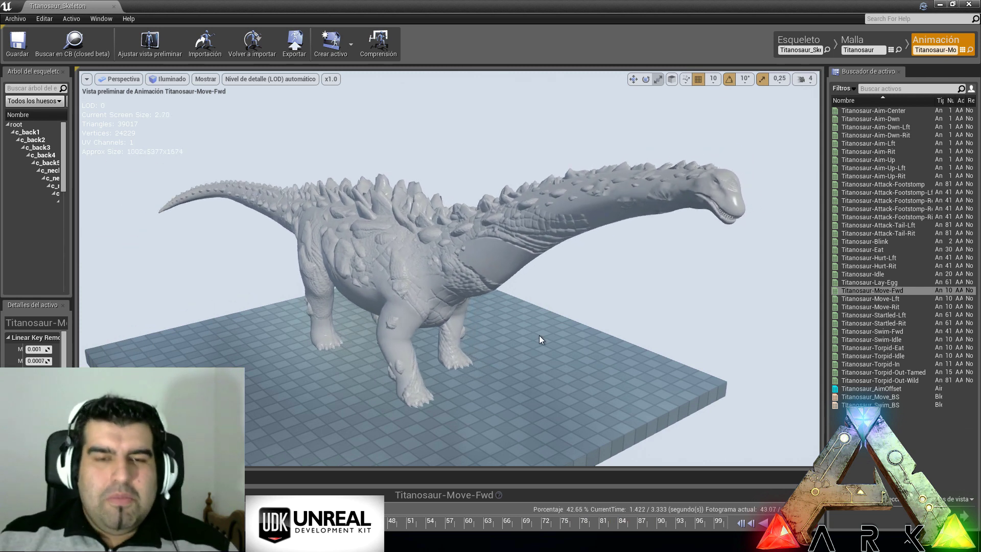